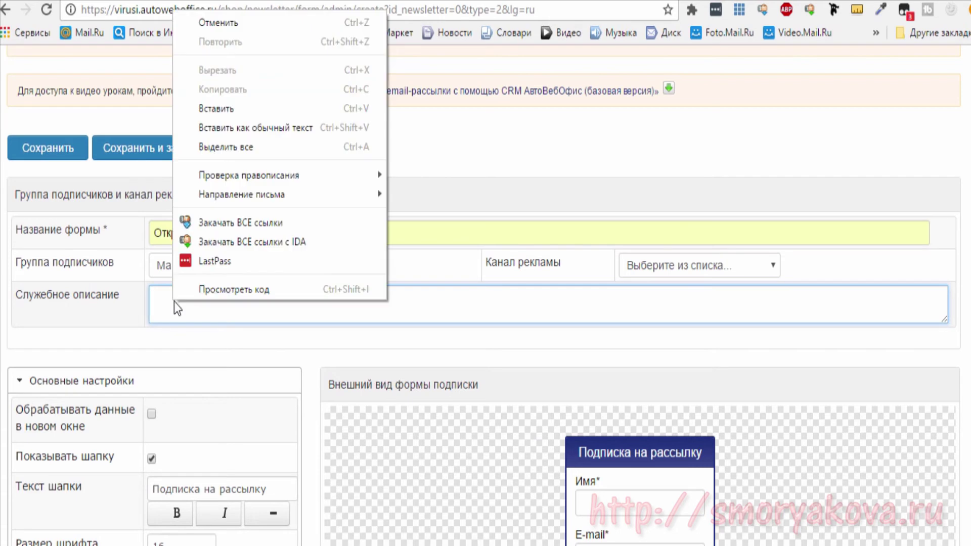
- Paste "Открытка с днем рождения" into the form's service description (Служебное описание)
click(231, 106)
scroll(421, 290, down, 5)
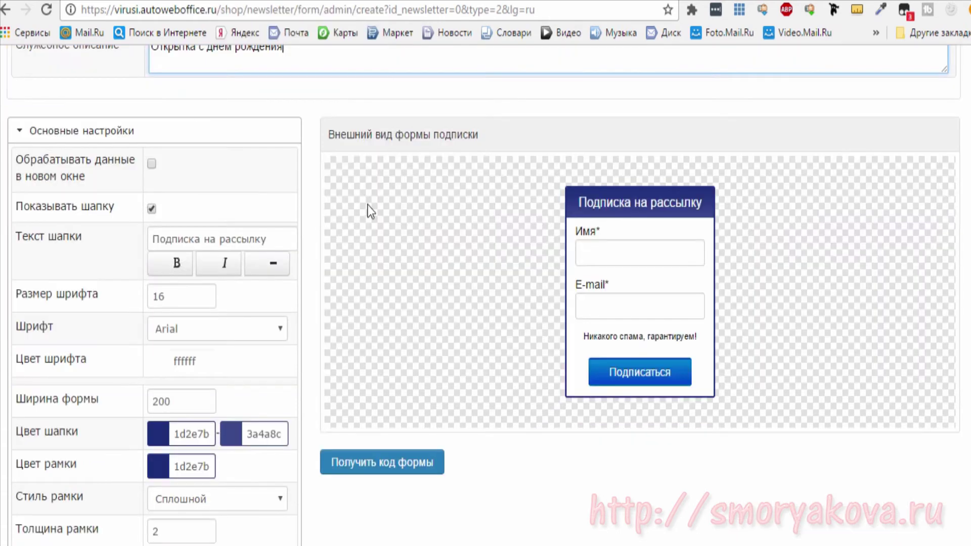
- Enable data processing in a new window and turn off the header display (Показывать шапку) in the basic settings
click(151, 165)
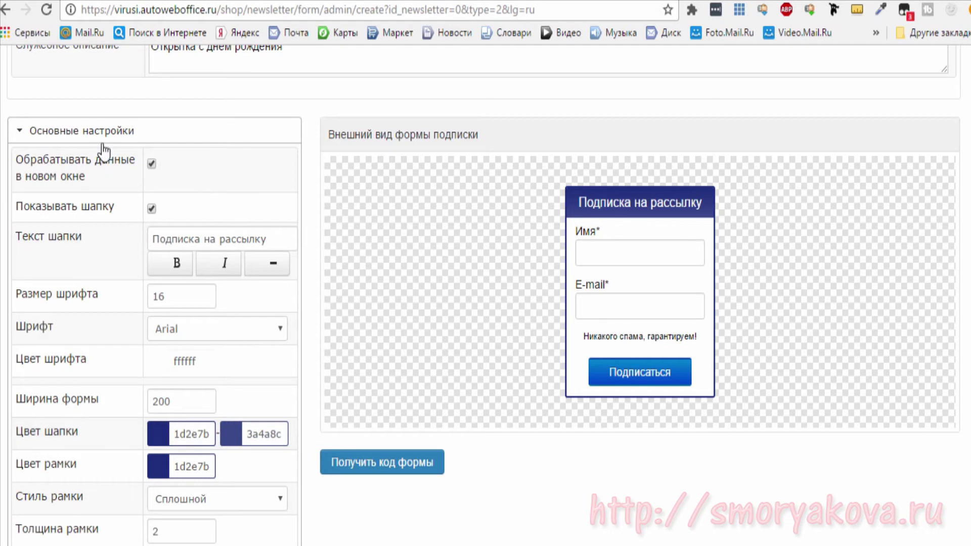
click(152, 209)
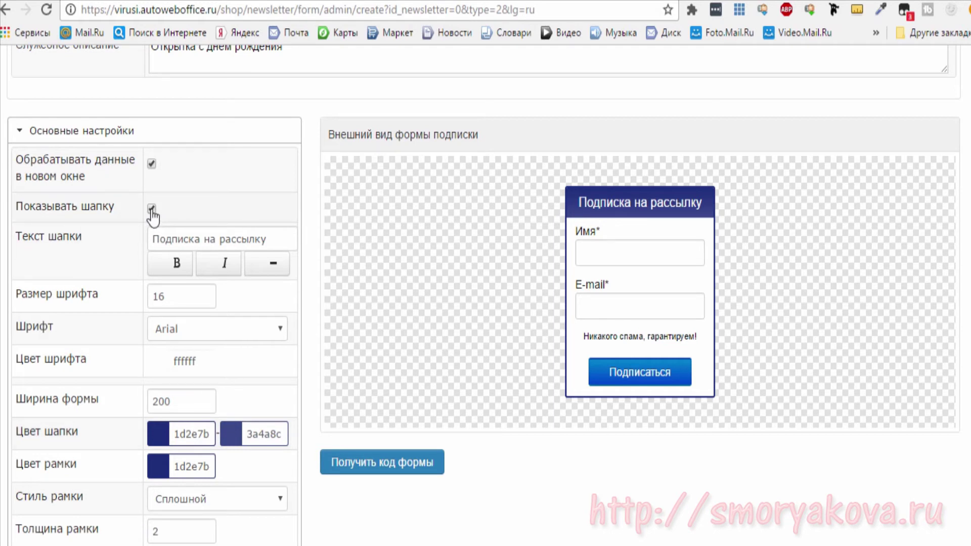
- Open the field display settings (Отображение полей) of the subscription form
scroll(244, 200, down, 3)
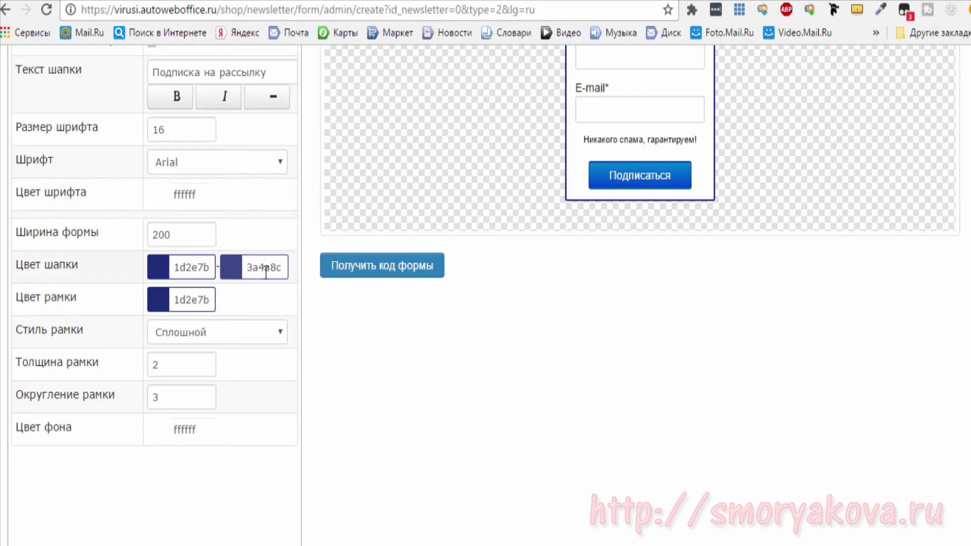
scroll(265, 273, down, 5)
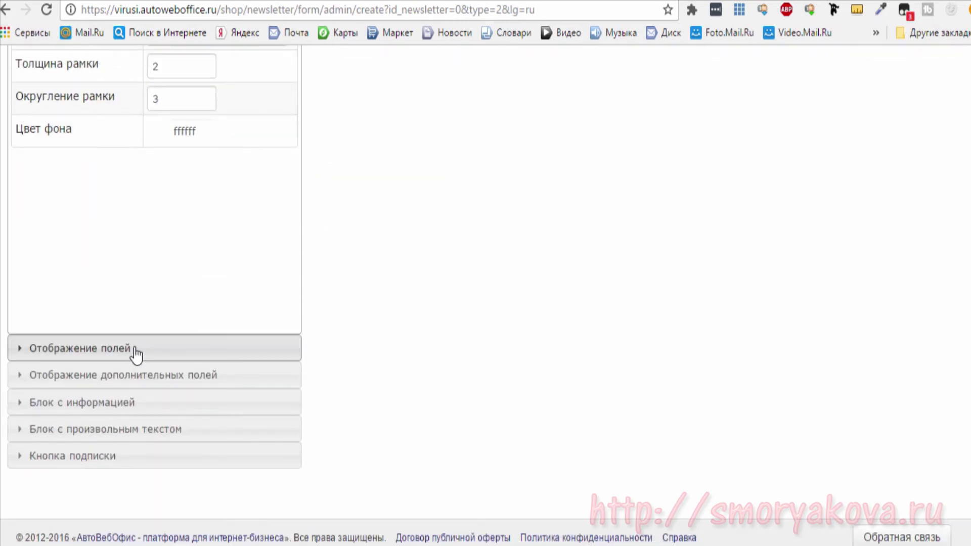
click(136, 354)
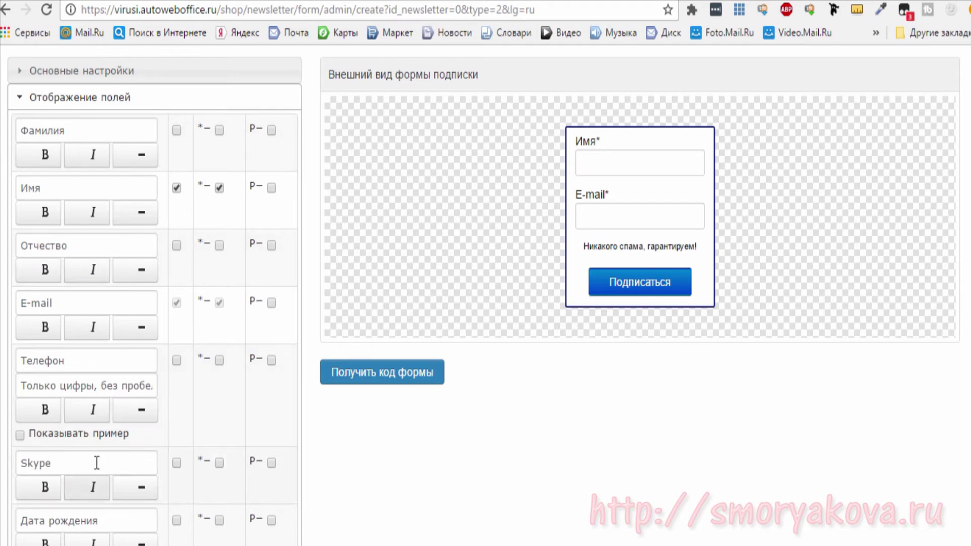
- Try showing the Фамилия field on the form, and hide it again
click(176, 131)
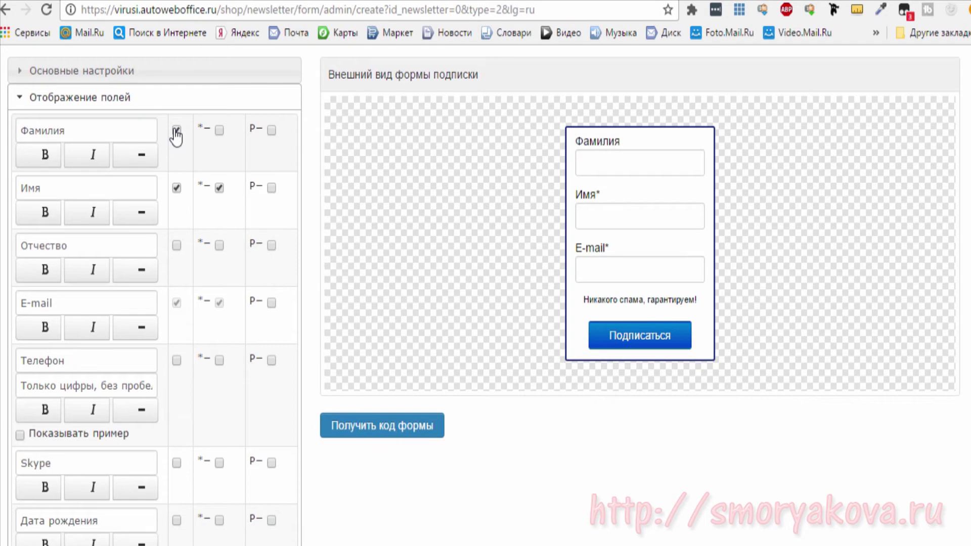
click(176, 131)
- Enable the P option for the Имя and E-mail fields so their labels appear inside the input boxes
mouse_move(583, 152)
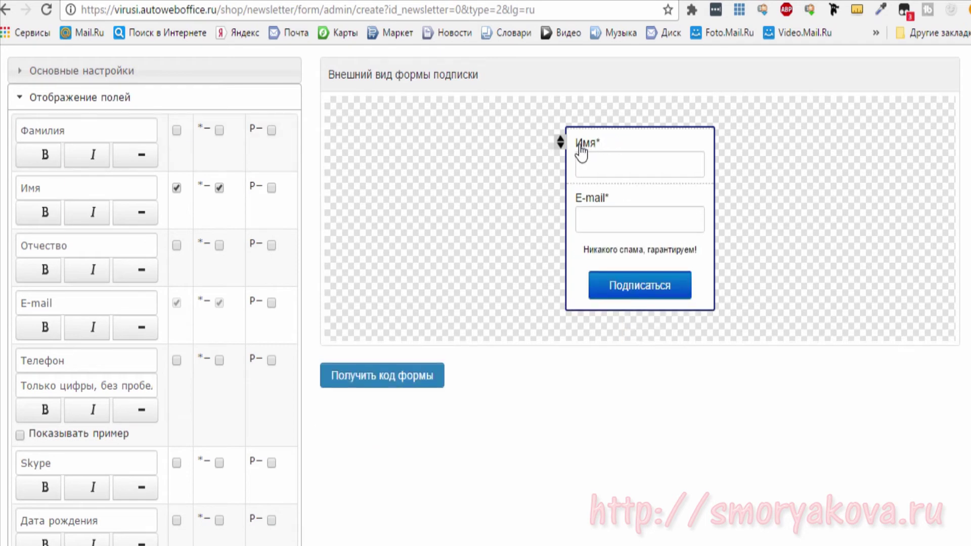
mouse_move(581, 206)
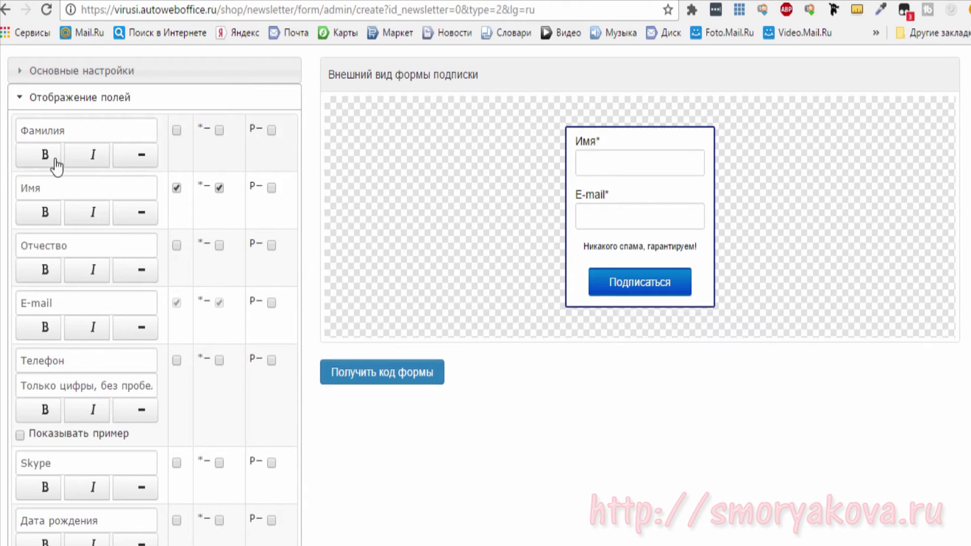
mouse_move(613, 162)
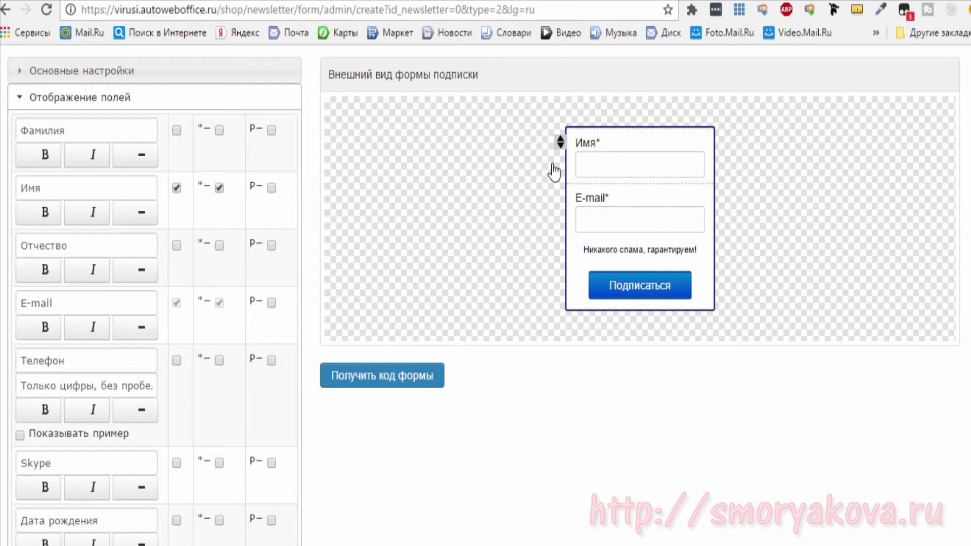
click(272, 189)
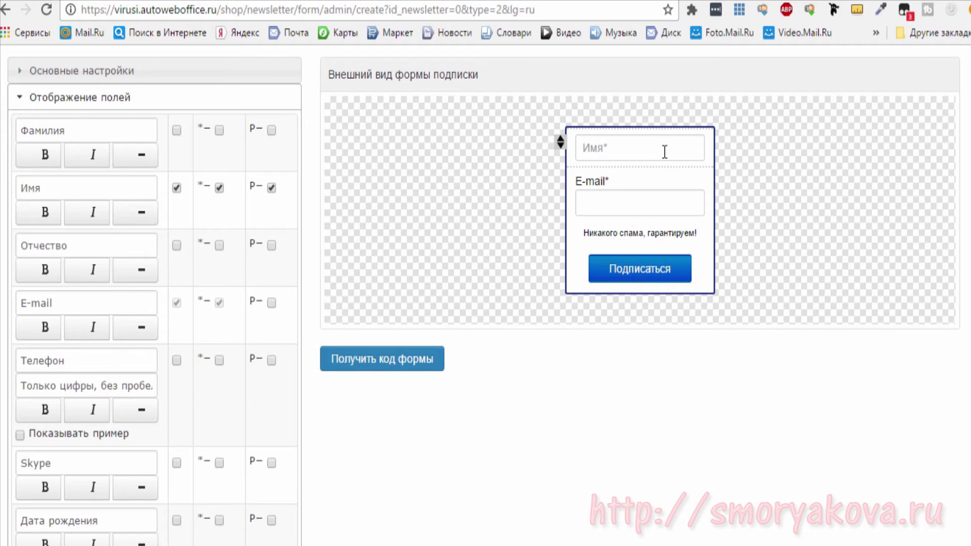
click(271, 304)
- Set the font of the form fields to Verdana
scroll(244, 372, down, 7)
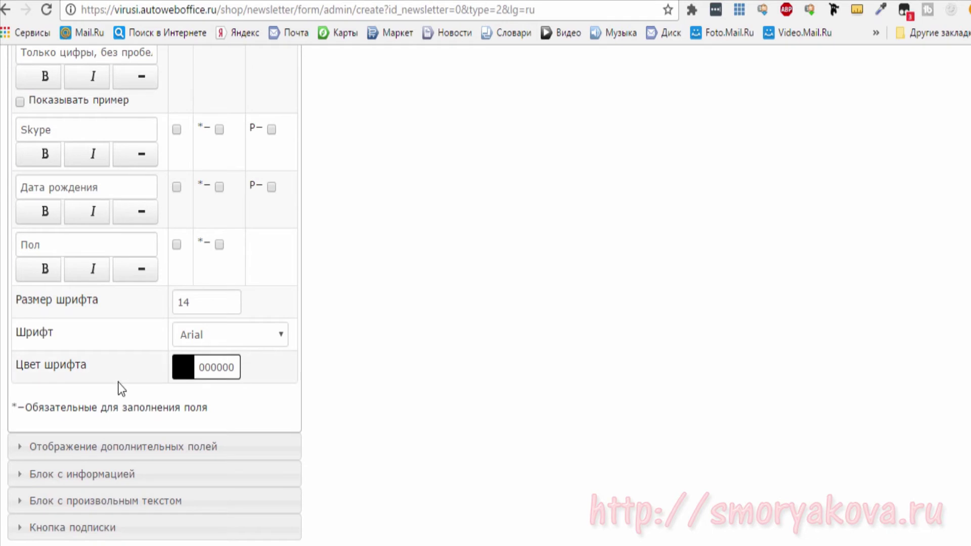
scroll(346, 332, up, 5)
scroll(346, 332, down, 6)
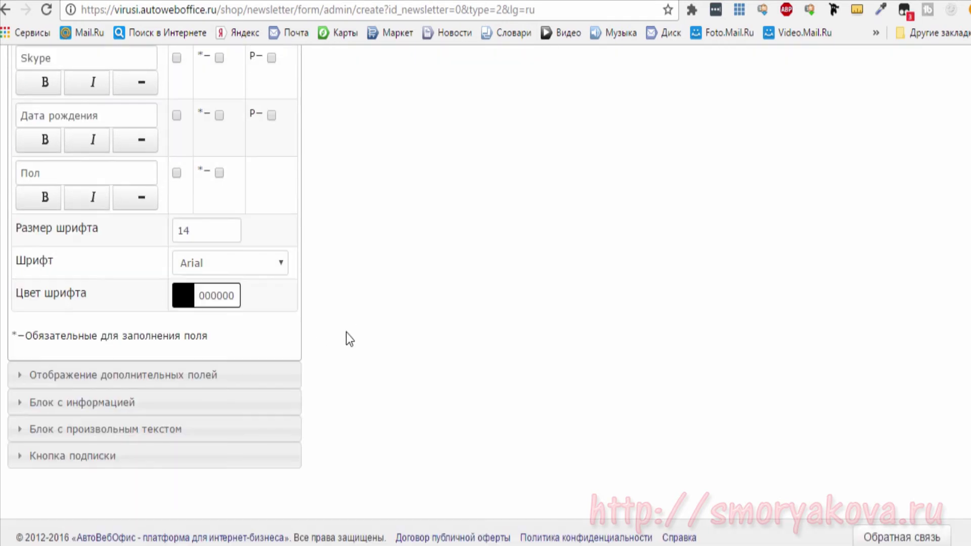
click(284, 268)
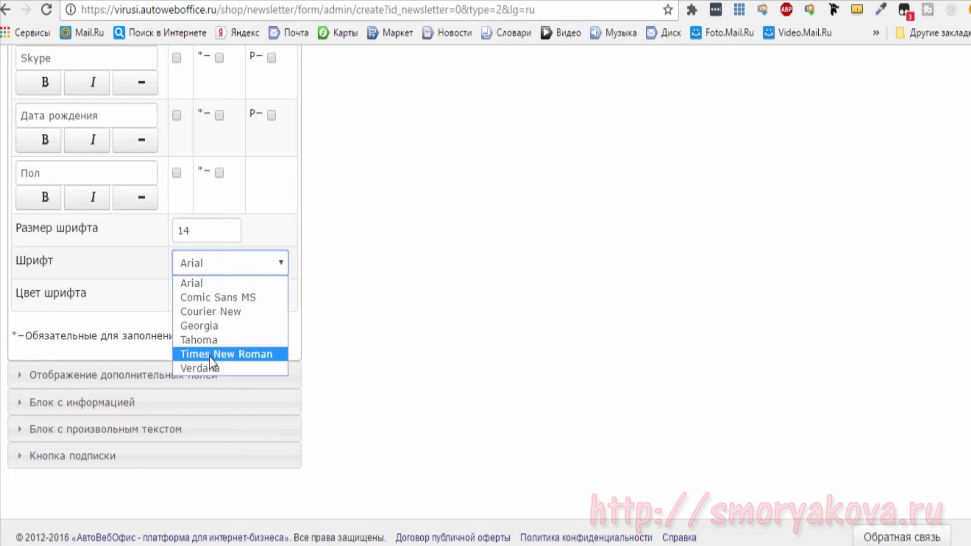
click(205, 370)
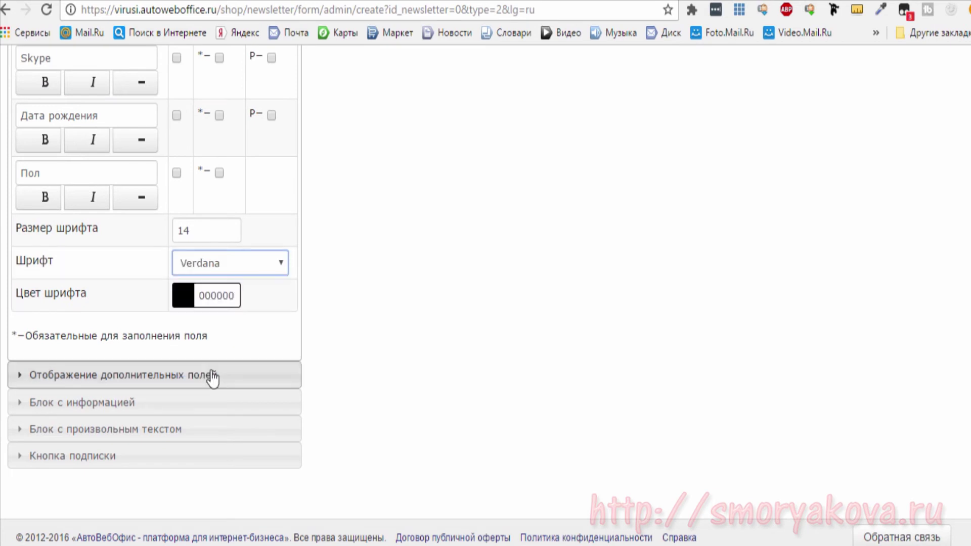
- Open the information block settings (Блок с информацией) and turn off the use of that block
click(144, 376)
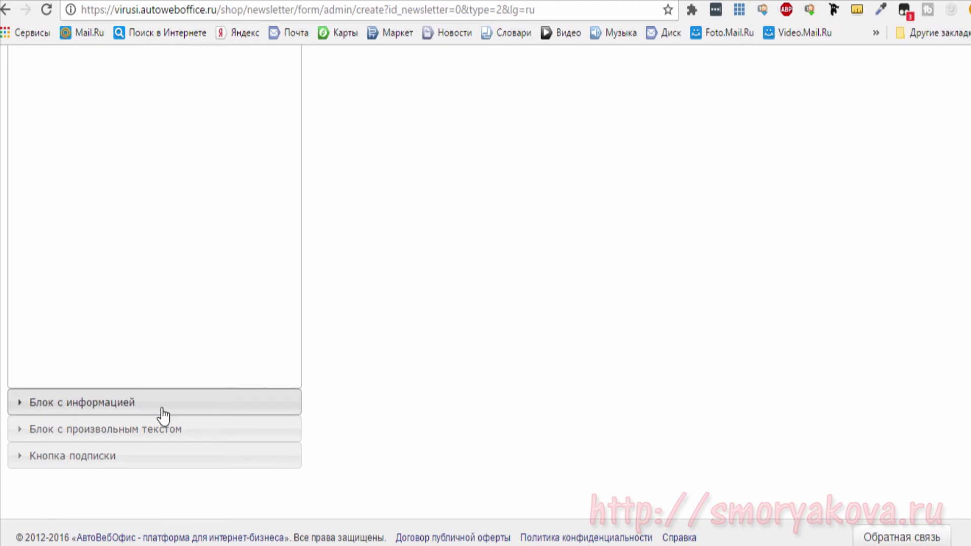
click(163, 403)
scroll(211, 257, up, 5)
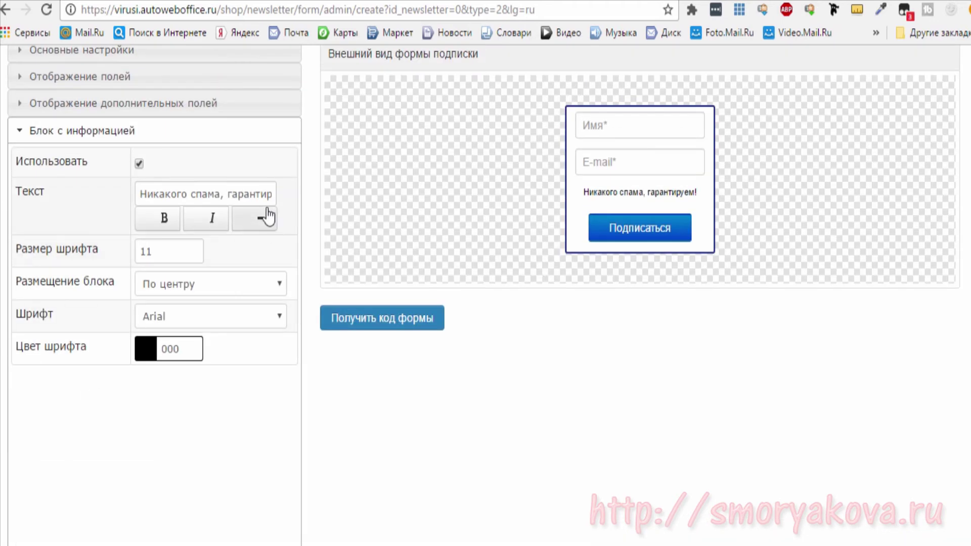
click(139, 164)
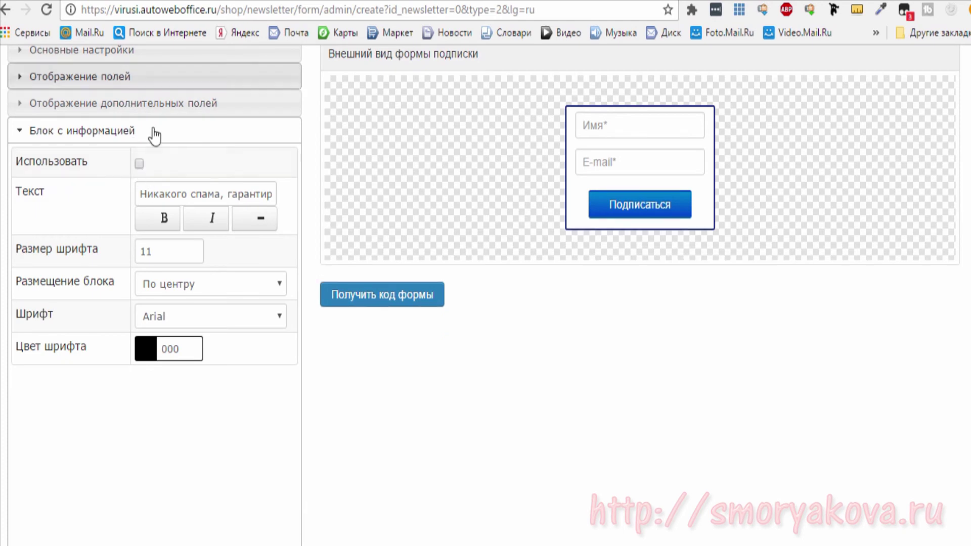
- Try left and right placement of the re-enabled information block, restoring По центру and disabling the block again
click(140, 164)
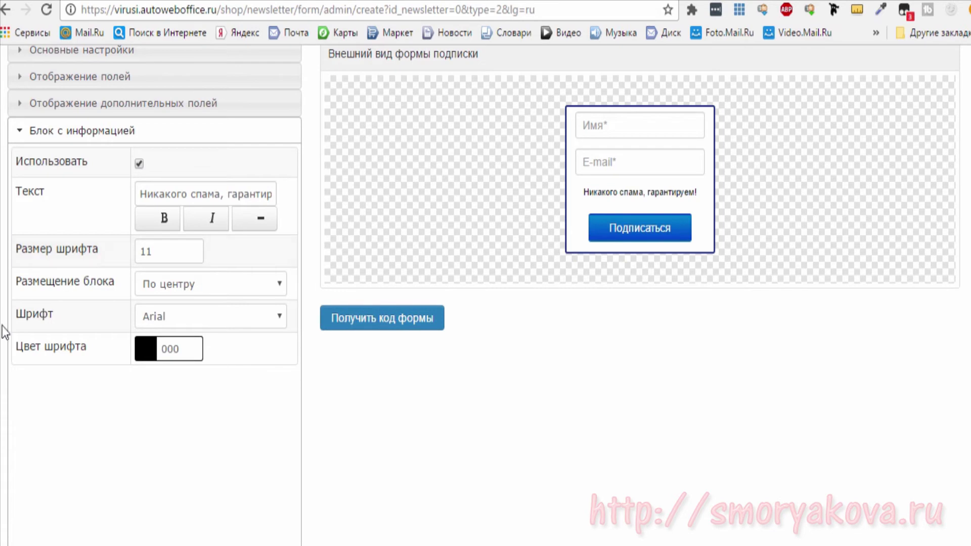
click(281, 287)
click(171, 304)
click(169, 287)
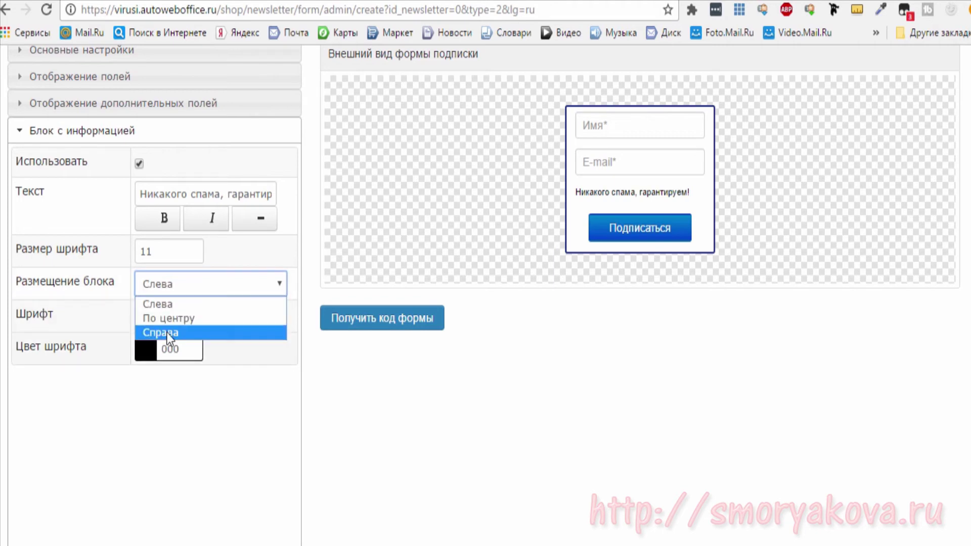
click(166, 333)
click(281, 283)
click(206, 319)
click(139, 163)
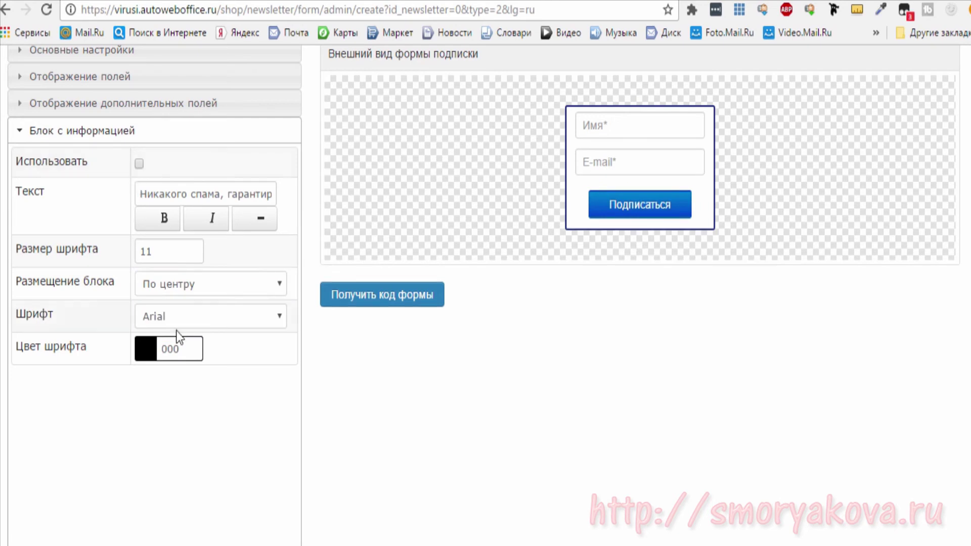
- Look through the settings of the free text block (Блок с произвольным текстом) and the subscribe button (Кнопка подписки)
scroll(190, 408, down, 6)
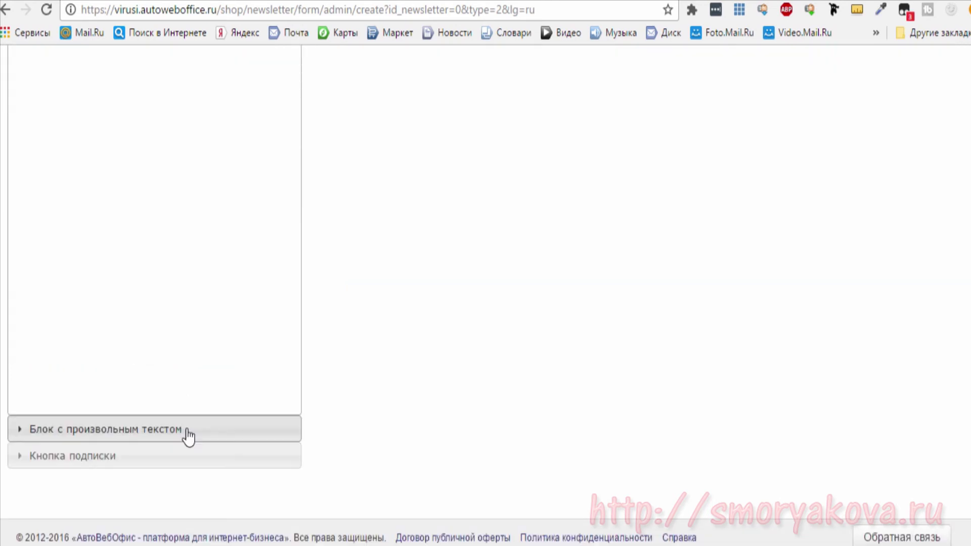
click(188, 430)
scroll(189, 415, up, 6)
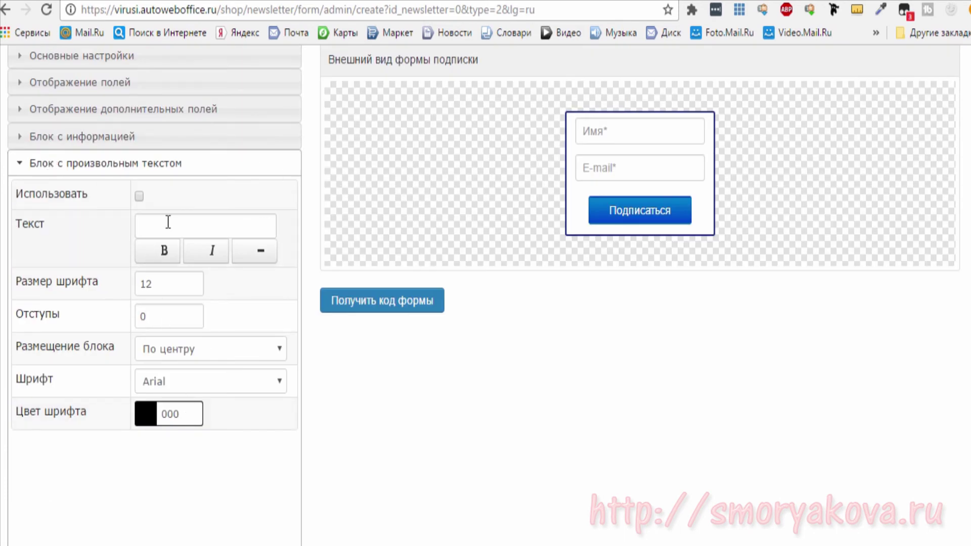
scroll(168, 221, down, 8)
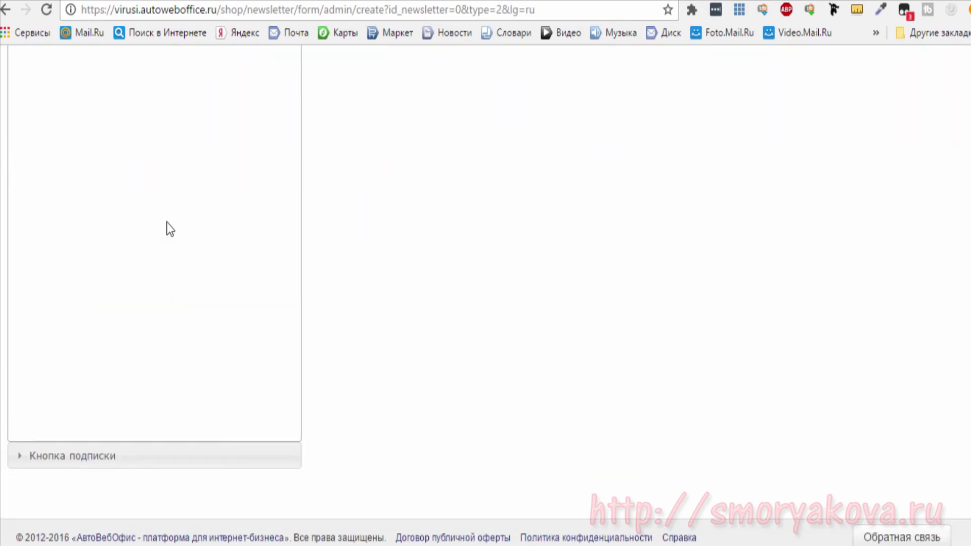
click(105, 457)
scroll(226, 280, up, 8)
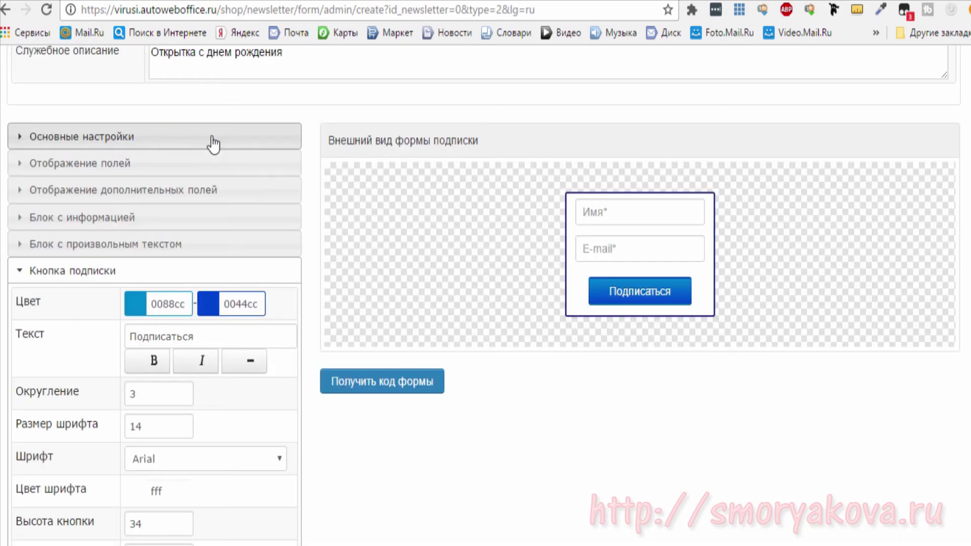
- Set the form's background colour (Цвет фона) to magenta bf2ab3 in the basic settings
click(213, 143)
scroll(253, 278, down, 5)
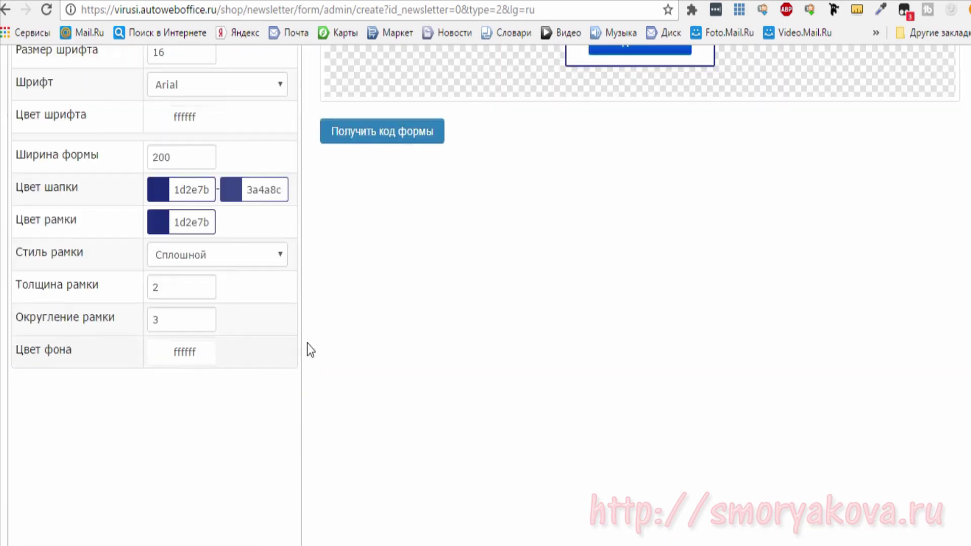
scroll(593, 235, up, 3)
scroll(371, 376, down, 2)
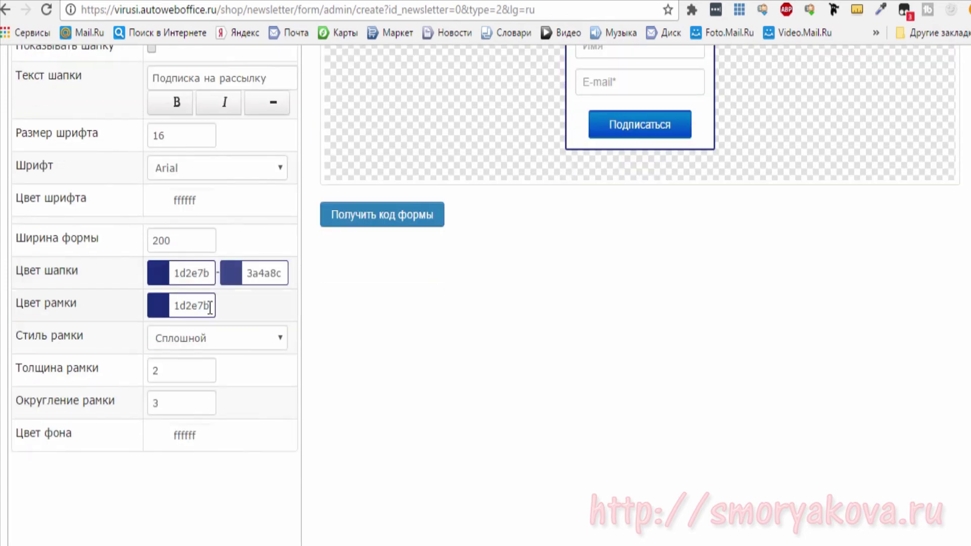
click(161, 436)
click(240, 483)
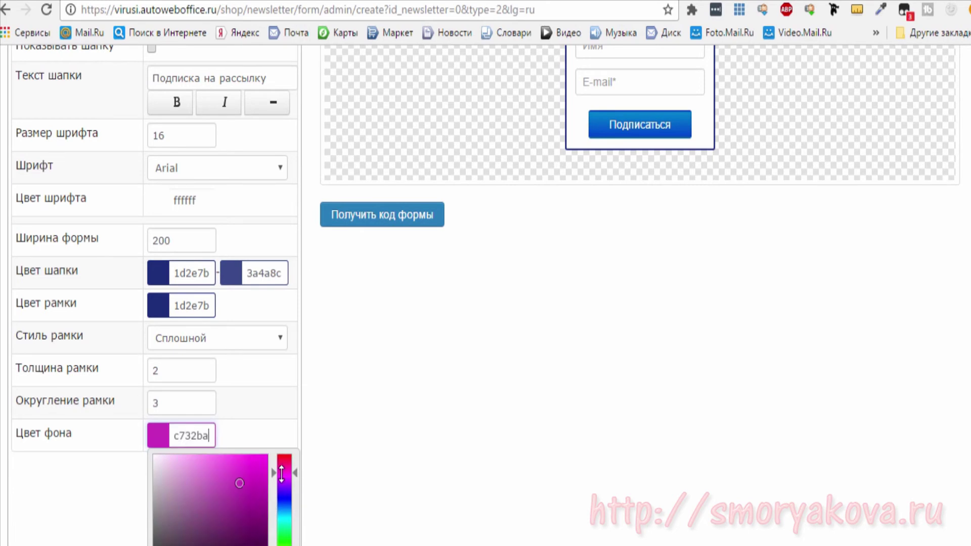
click(242, 487)
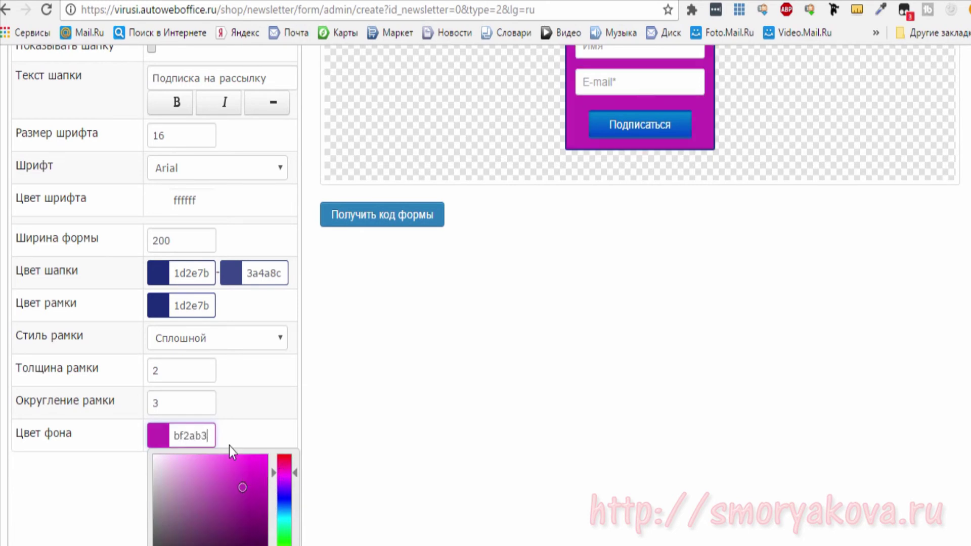
click(247, 431)
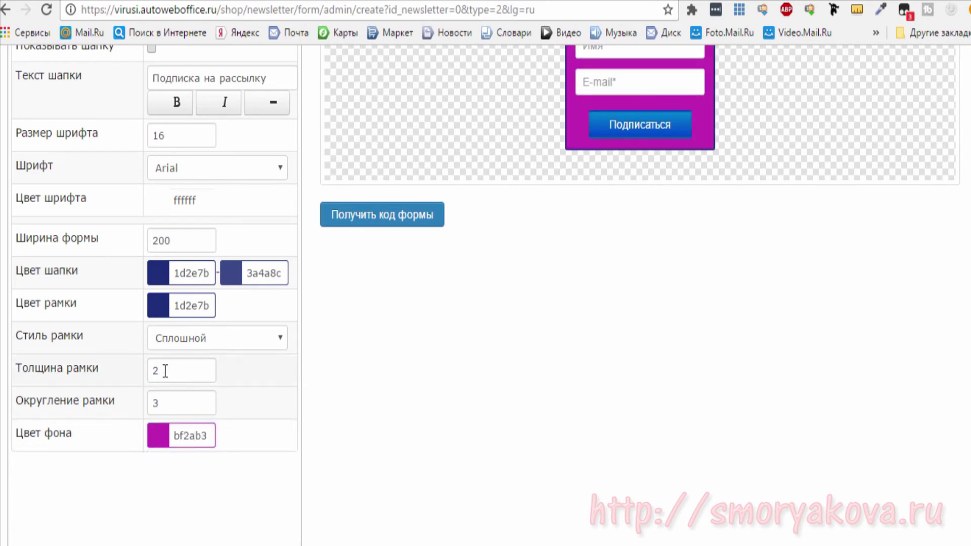
- Set the form border's rounding to 5 and its style to dashed (Пунктир)
double_click(161, 403)
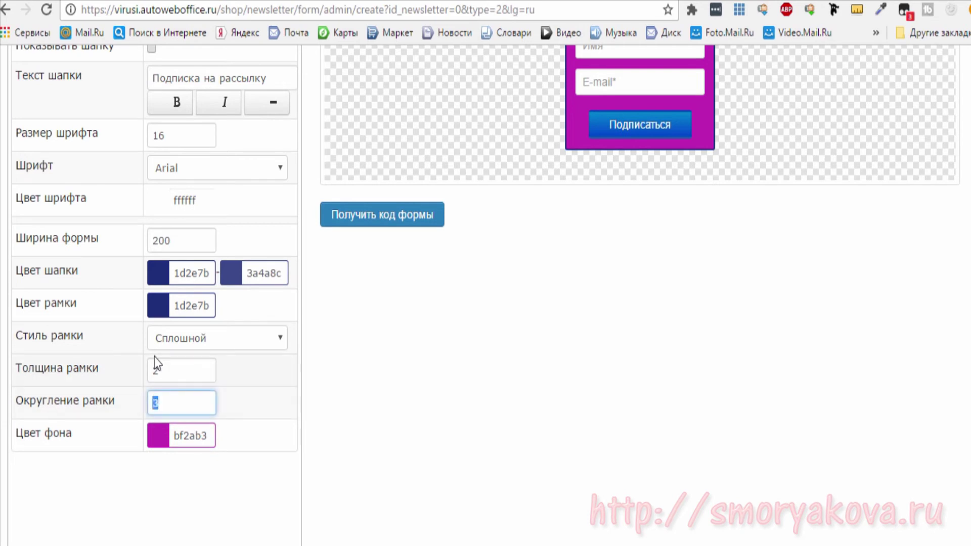
text(5)
click(228, 350)
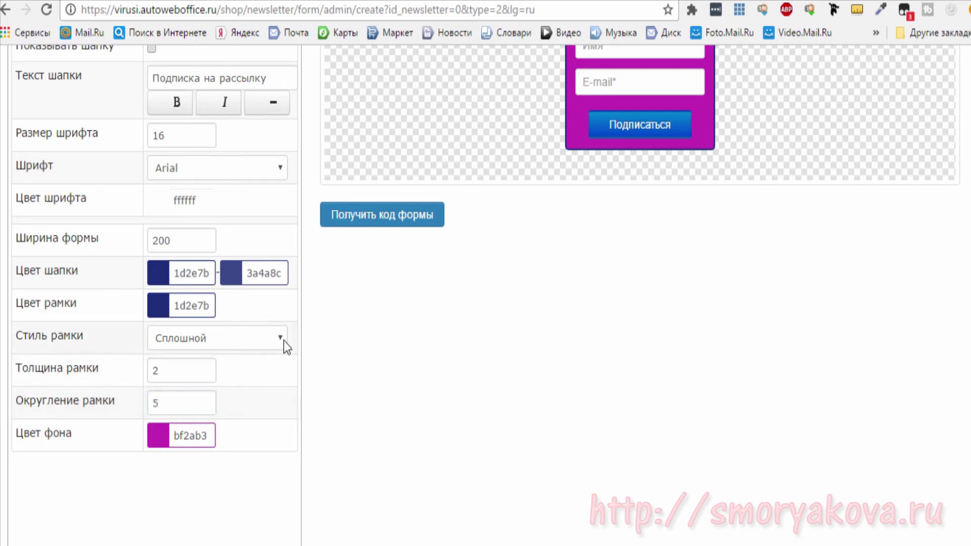
click(282, 339)
click(195, 387)
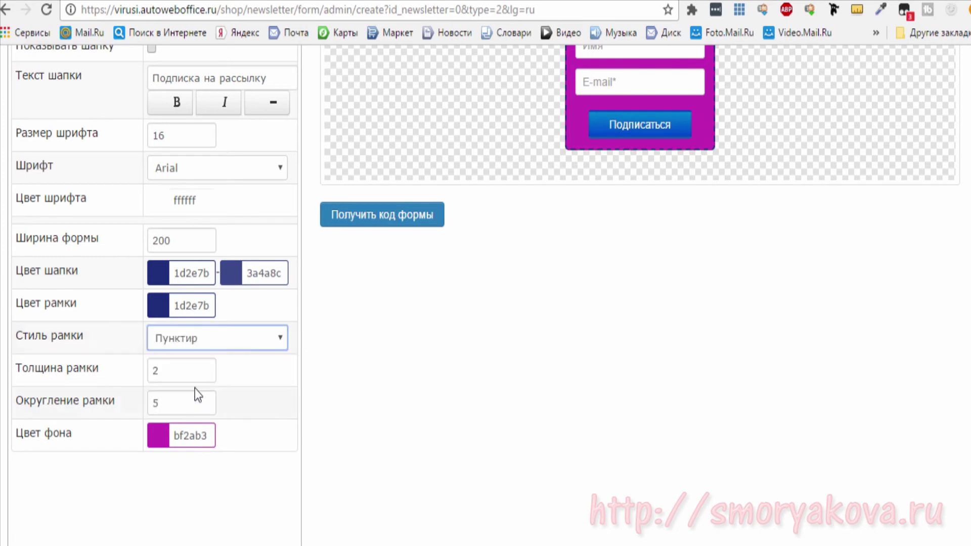
- Set the form's border colour (Цвет рамки) to purple 8f0a8f
drag(172, 306, 221, 305)
click(240, 352)
drag(240, 352, 260, 381)
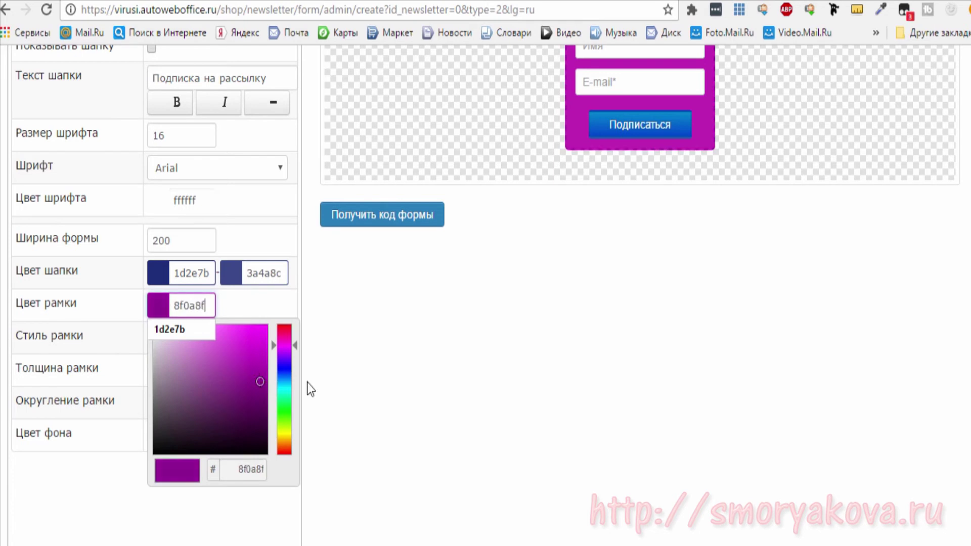
- Set the form's width (Ширина формы) to 400 and its border colour (Цвет рамки) to dark purple 610f61
drag(175, 240, 117, 232)
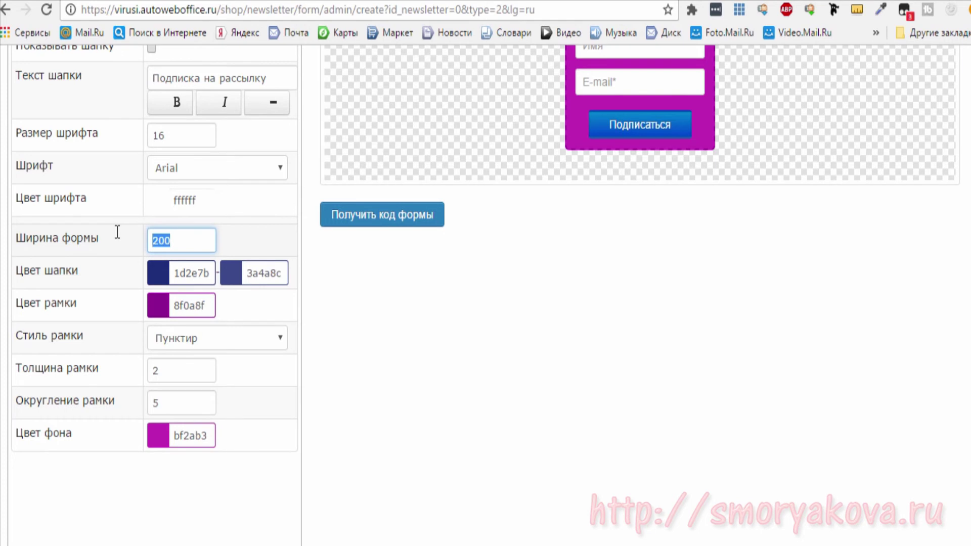
text(400)
scroll(117, 233, up, 2)
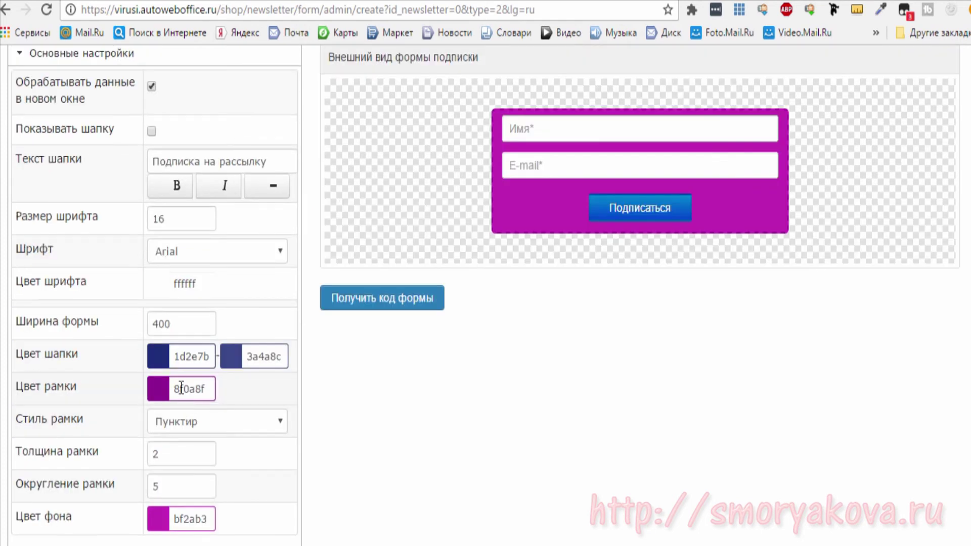
click(181, 388)
drag(260, 465, 250, 488)
click(329, 449)
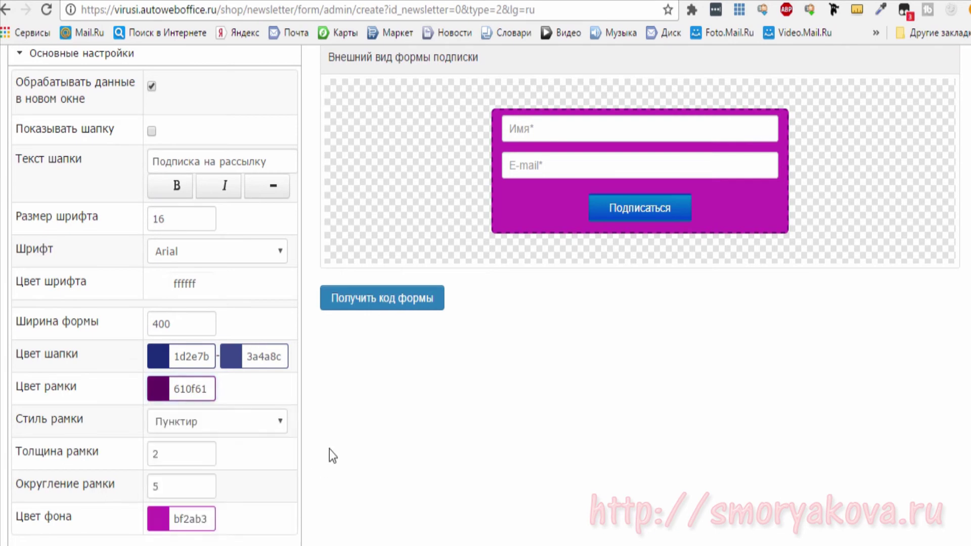
- Set the first gradient colour of the subscribe button (Кнопка подписки) to red f53d46
scroll(112, 460, down, 8)
click(112, 458)
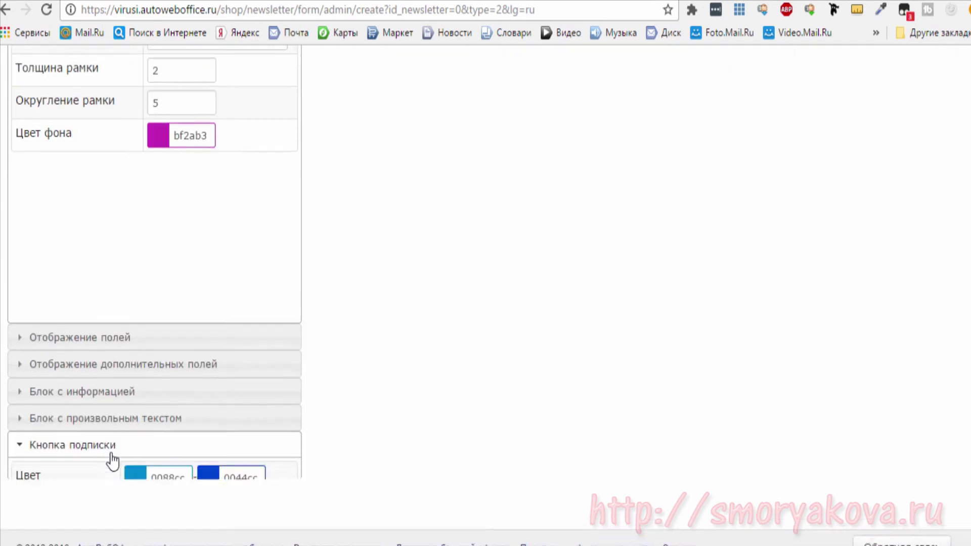
scroll(188, 268, up, 8)
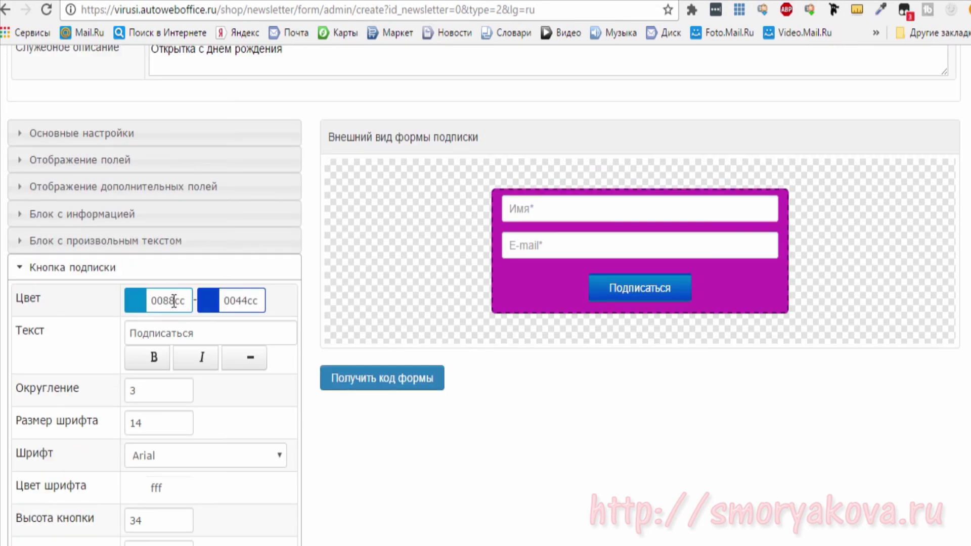
double_click(162, 301)
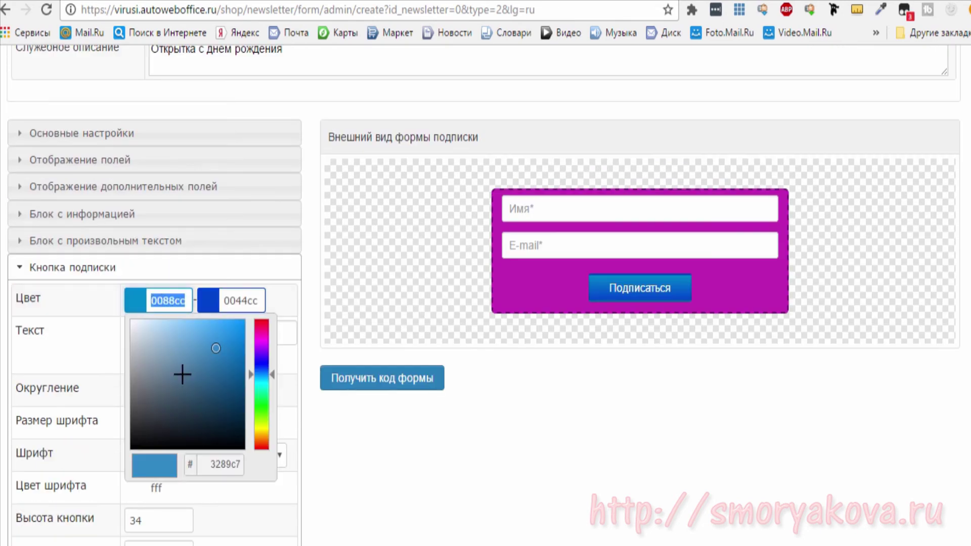
click(268, 320)
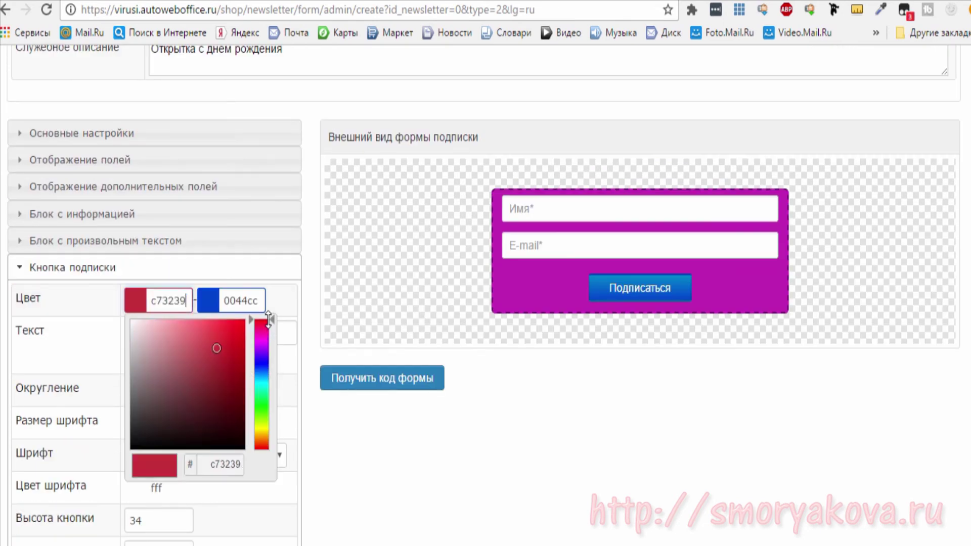
click(217, 325)
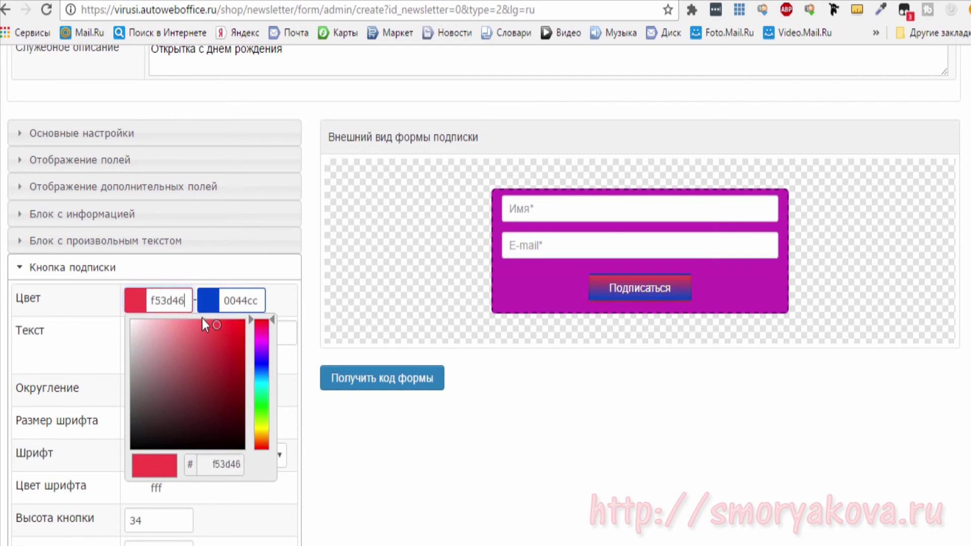
- Set the subscribe button's second gradient colour to dark red 8f0914
click(259, 301)
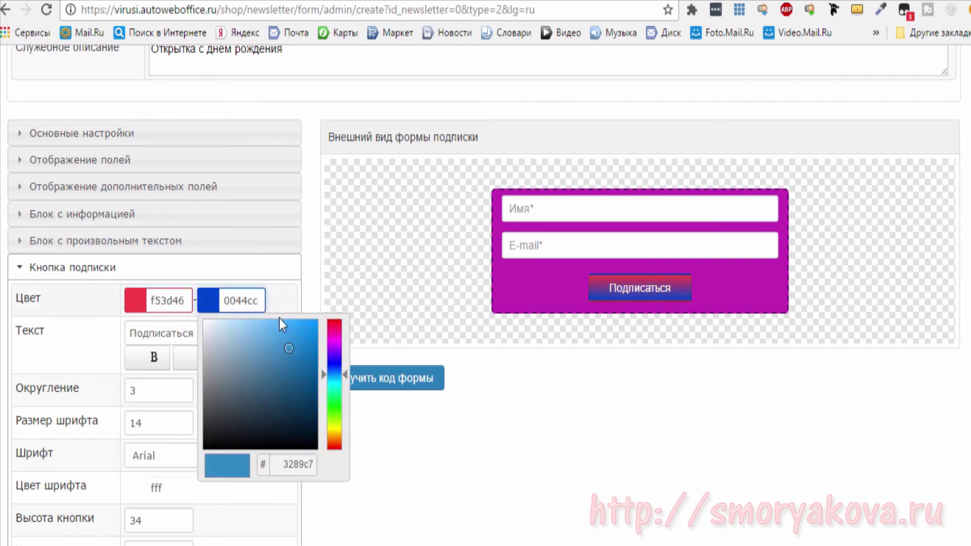
click(335, 321)
click(301, 365)
click(311, 376)
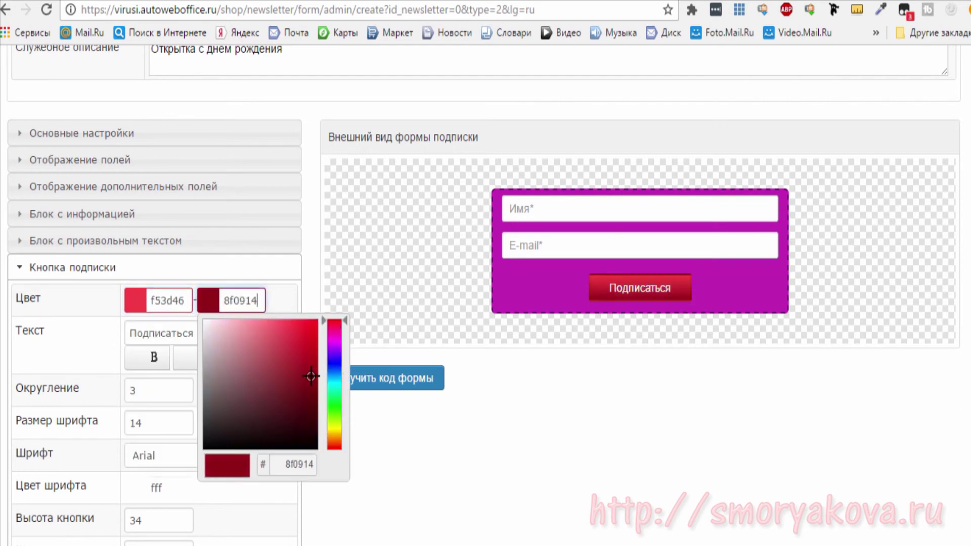
click(360, 330)
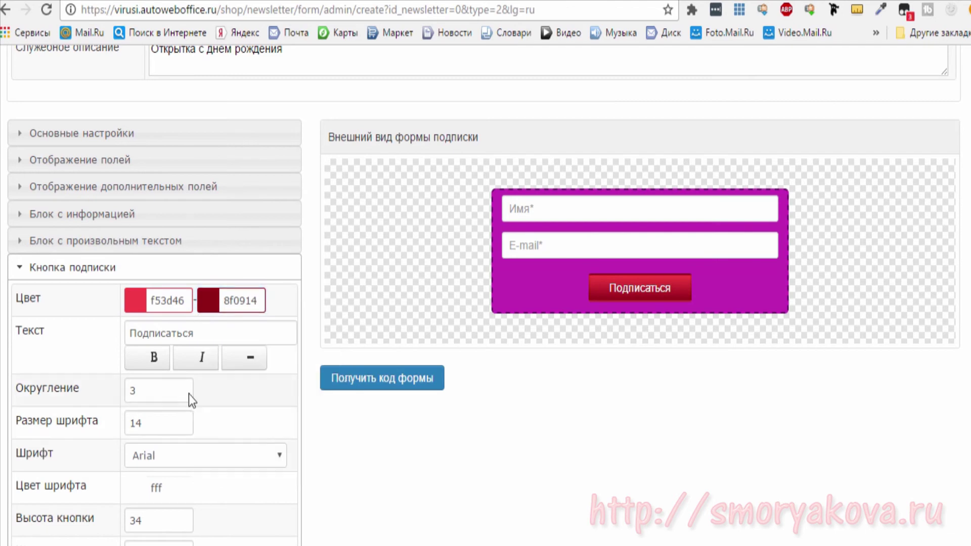
- Set the subscribe button's rounding (Округление) to 5 and its text font to Verdana at size 18
double_click(139, 390)
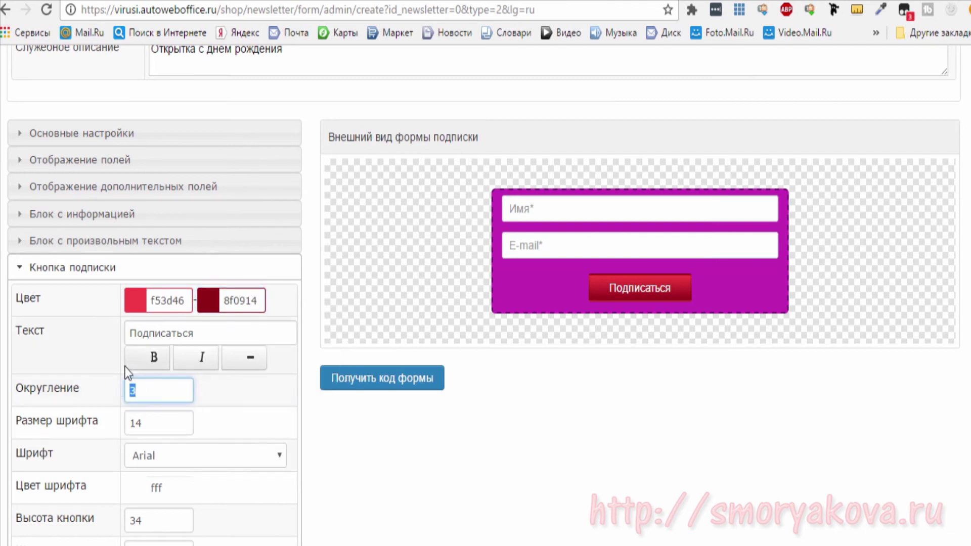
text(5)
click(245, 461)
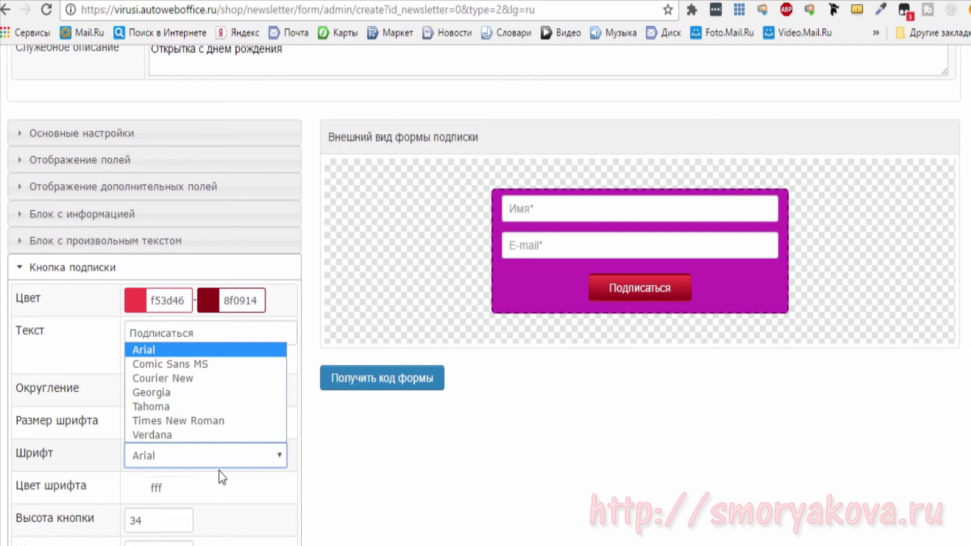
key(Escape)
key(Down)
double_click(139, 423)
text(18)
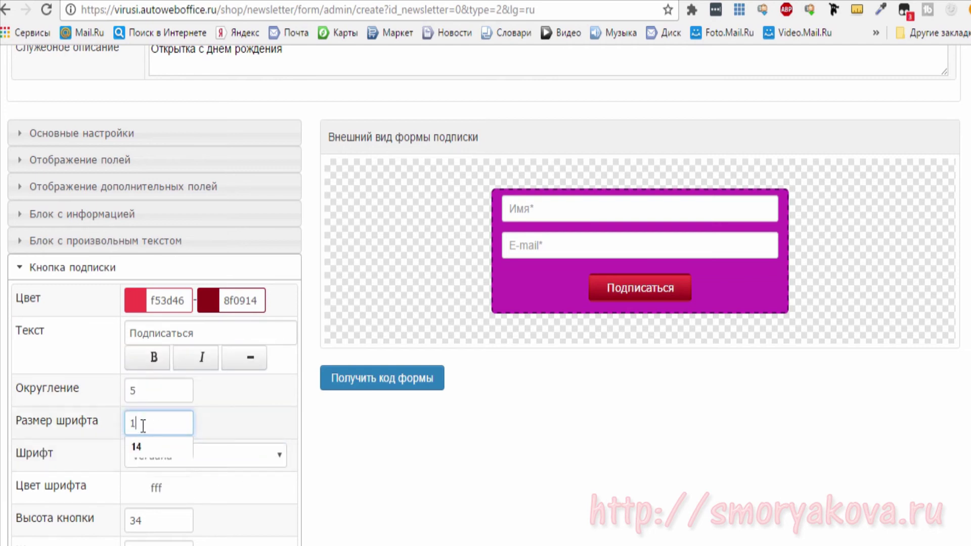
- Set the subscribe button's height (Высота кнопки) to 45 and its width (Ширина кнопки) to 350
scroll(165, 322, down, 3)
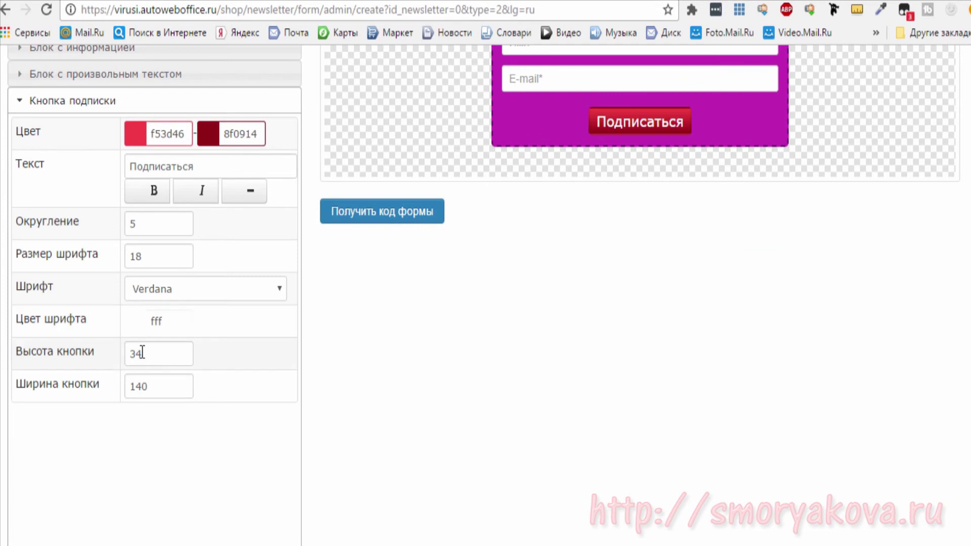
drag(147, 355, 125, 354)
text(45)
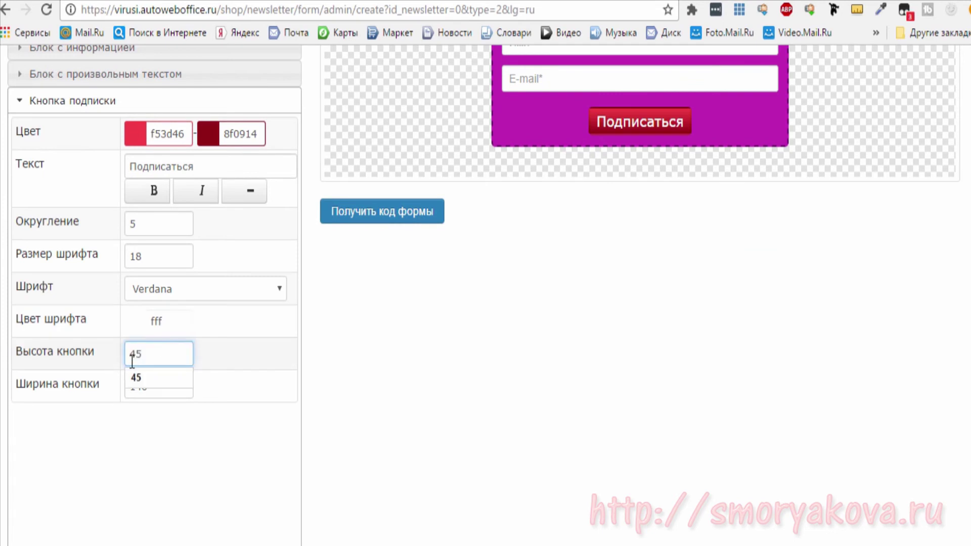
drag(147, 386, 105, 386)
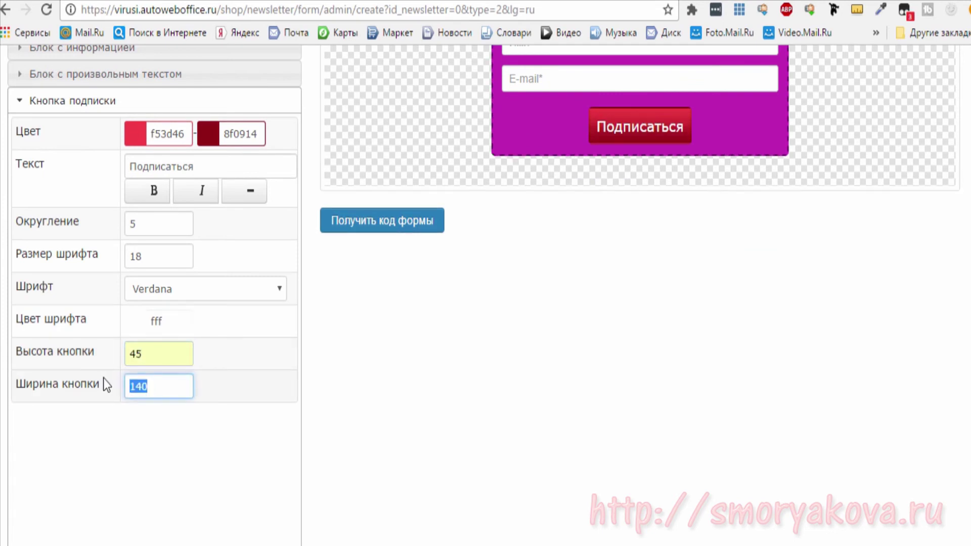
text(350)
click(122, 123)
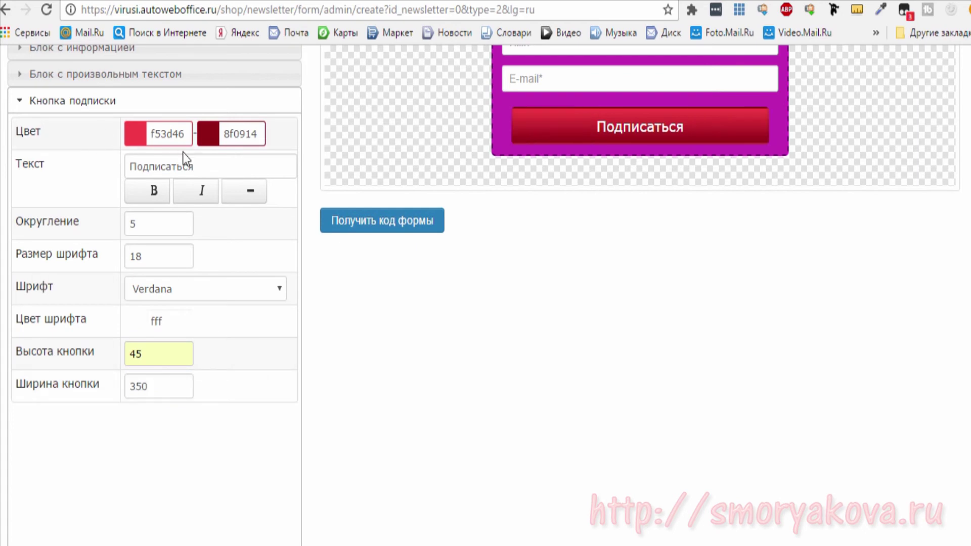
- Replace the subscribe button's text with "Хочу получить бесплатный курс"
double_click(203, 166)
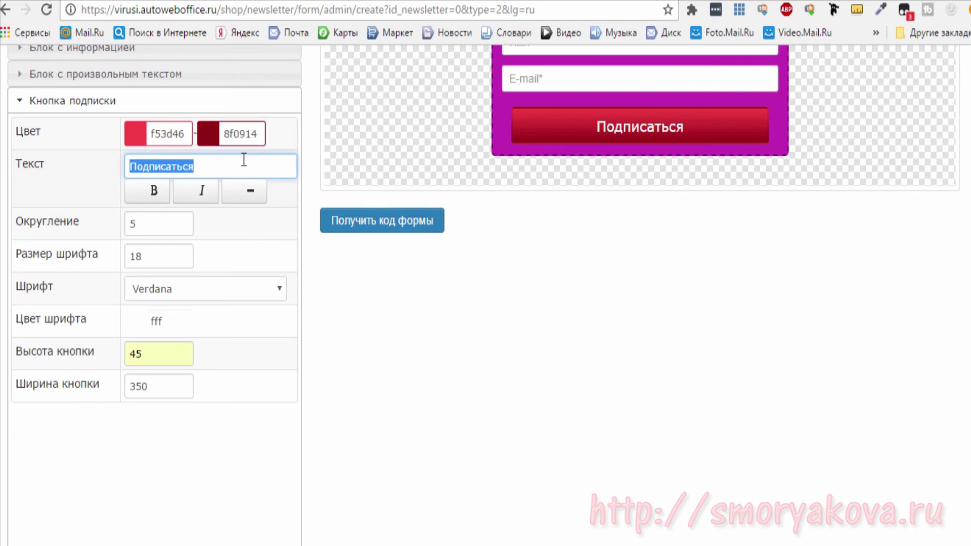
text(Хочу получить бесплатный курс)
scroll(723, 365, up, 2)
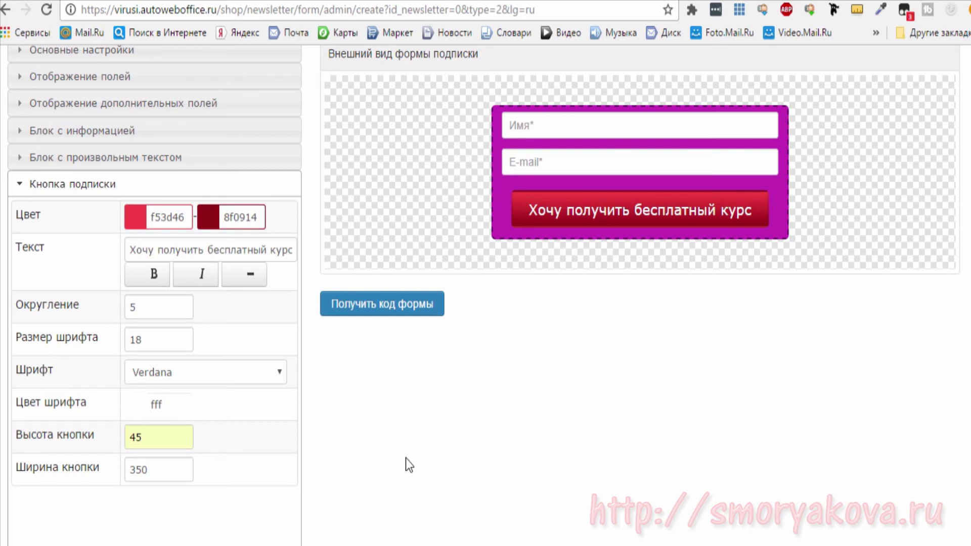
- Generate the subscription form's source code, copy all of it and paste it into the blank WordPad document
click(374, 308)
click(720, 238)
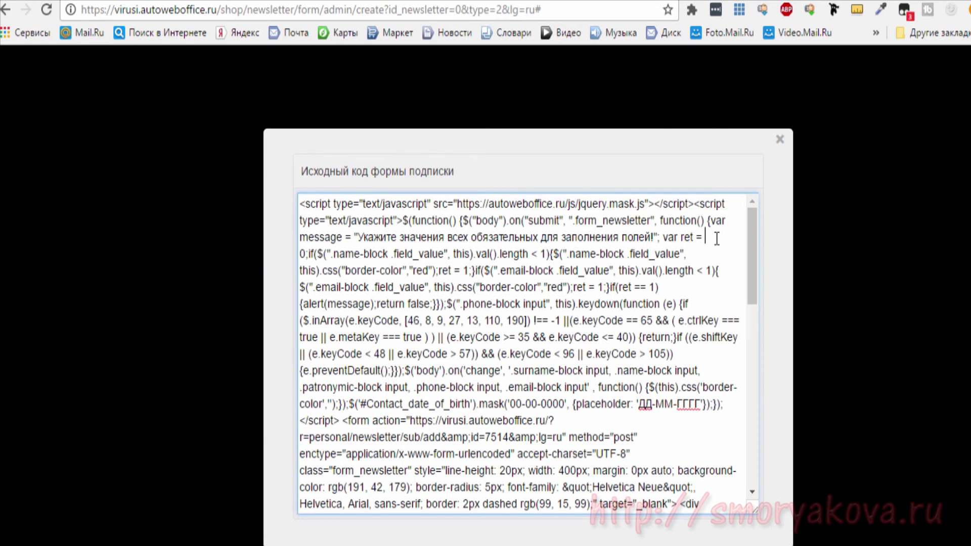
key(ctrl+a)
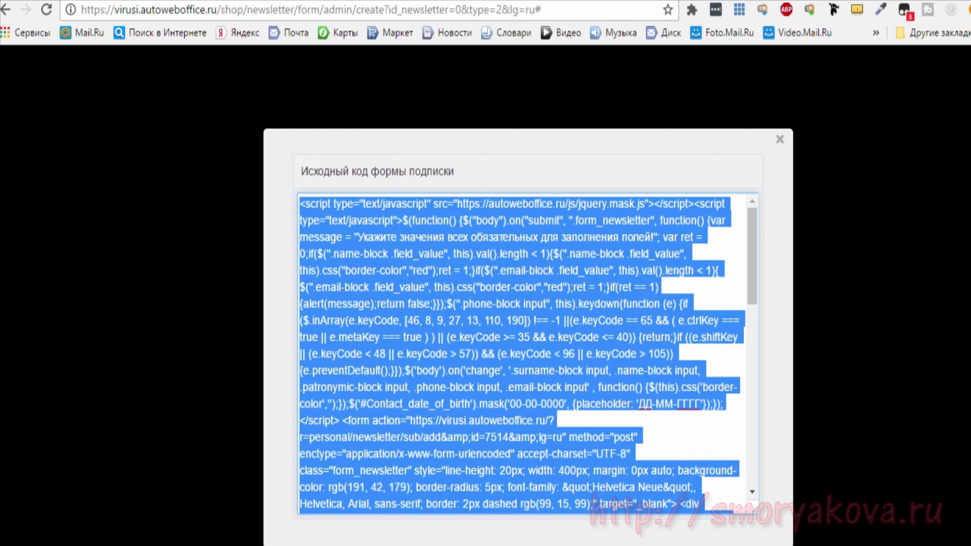
key(alt+Tab)
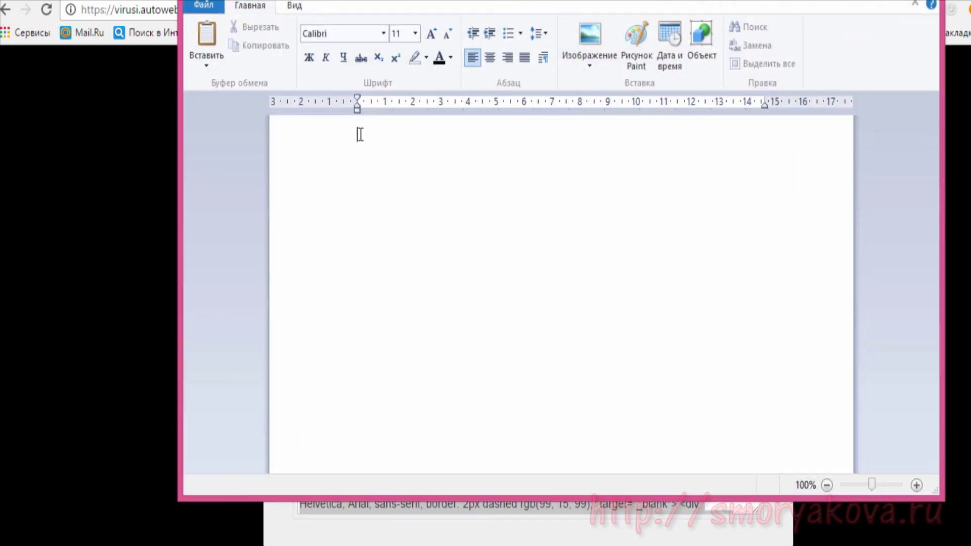
right_click(361, 134)
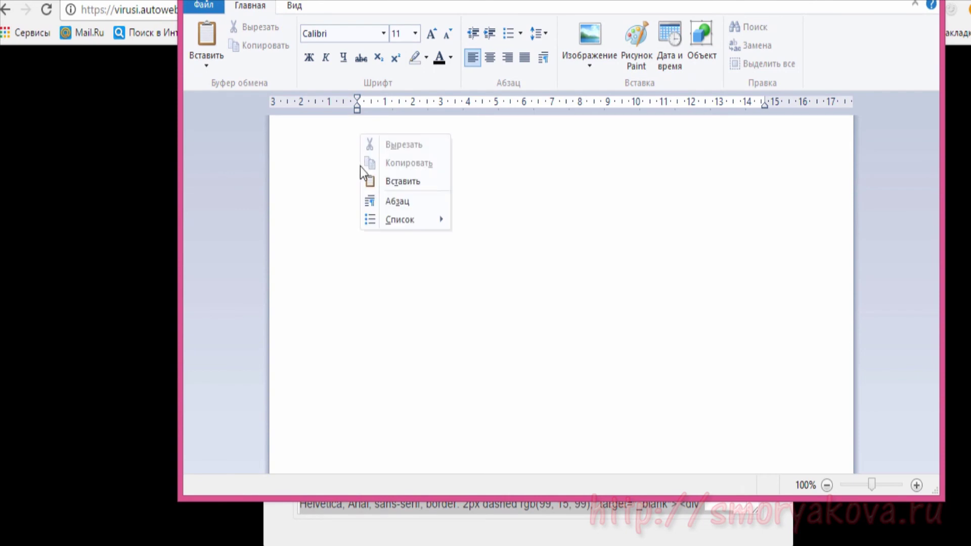
click(404, 181)
- Return to the browser, dismiss the form's source code window, and save and close the form
key(alt+Tab)
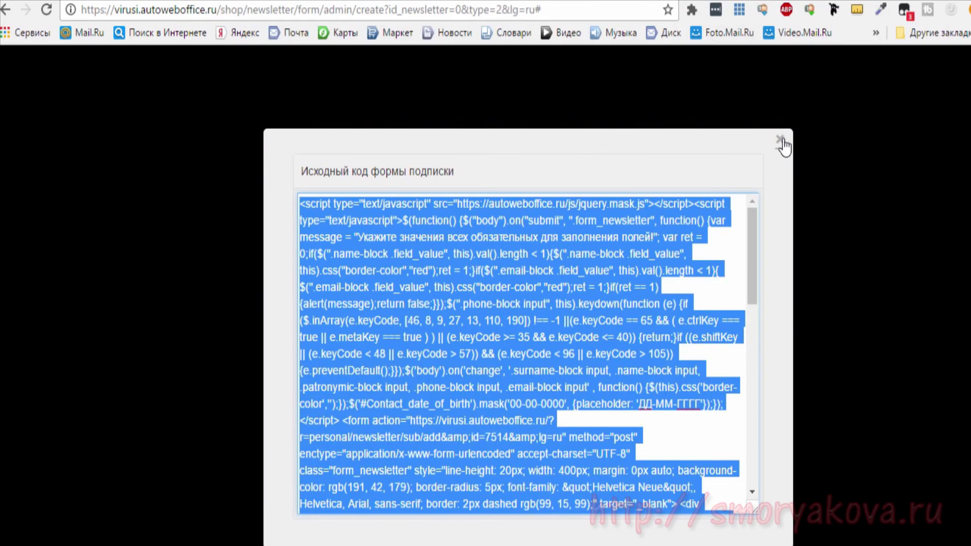
click(782, 145)
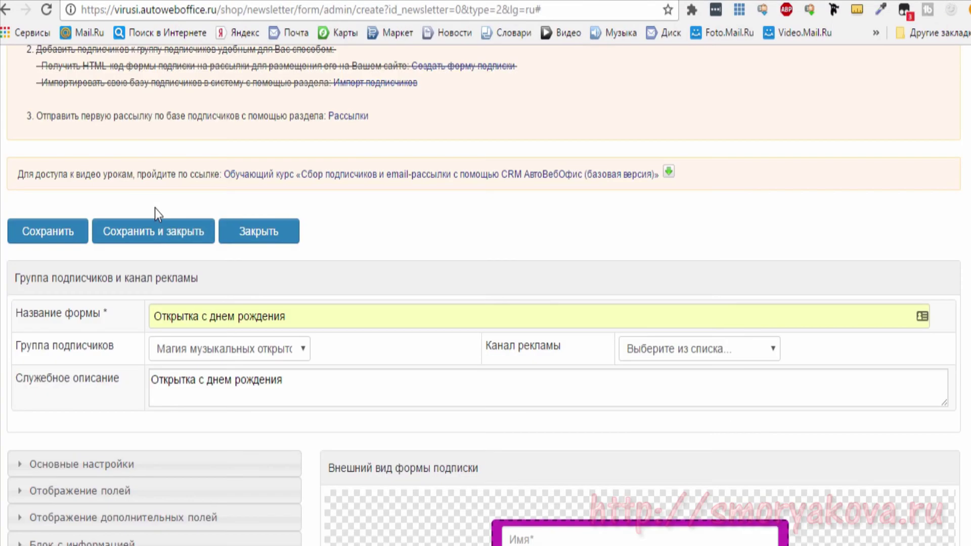
click(144, 236)
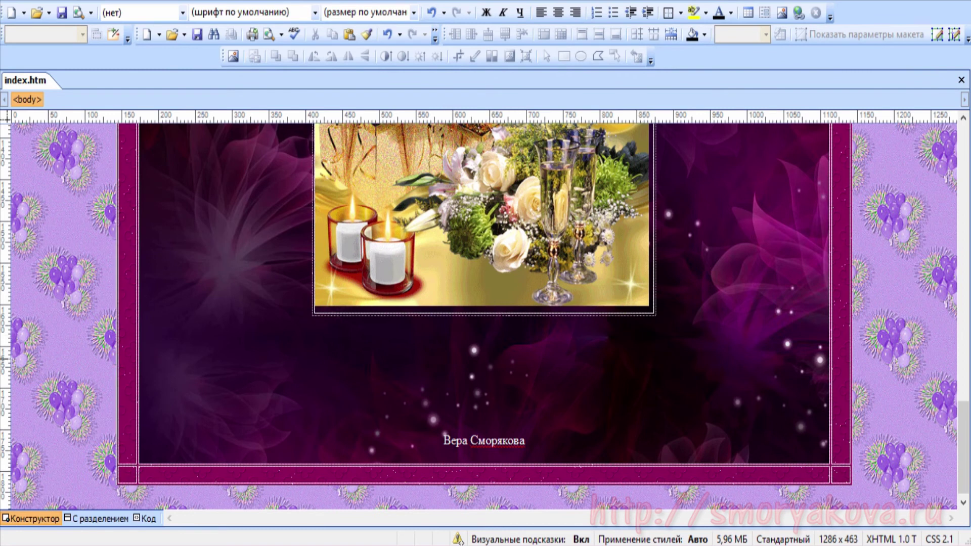
- In index.htm in the web page editor, add the bold two-line text "Хотите научиться делать музыкальные открытки? Заполните форму ниже" below the candle picture
click(475, 354)
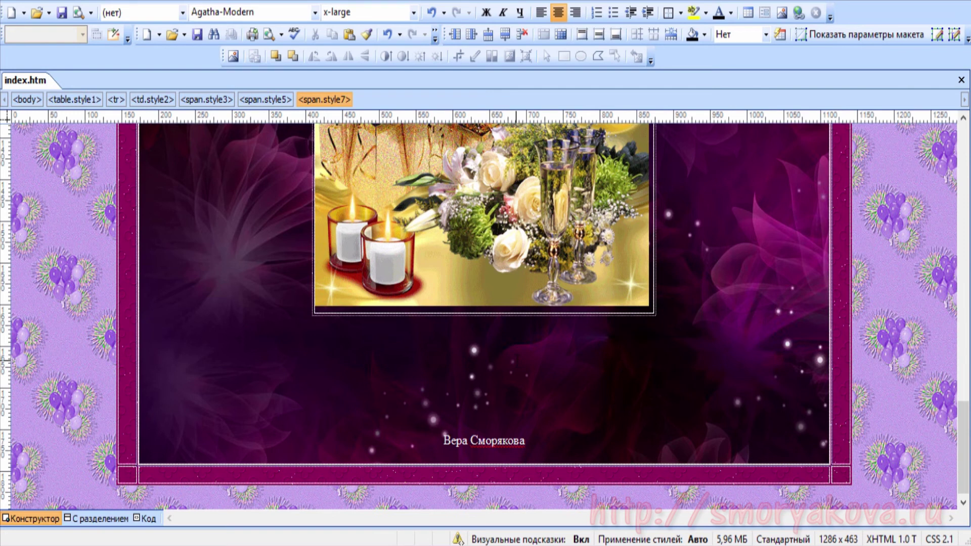
text(Хотите научиться делать музыкальные открытки? Заполните форму ниже)
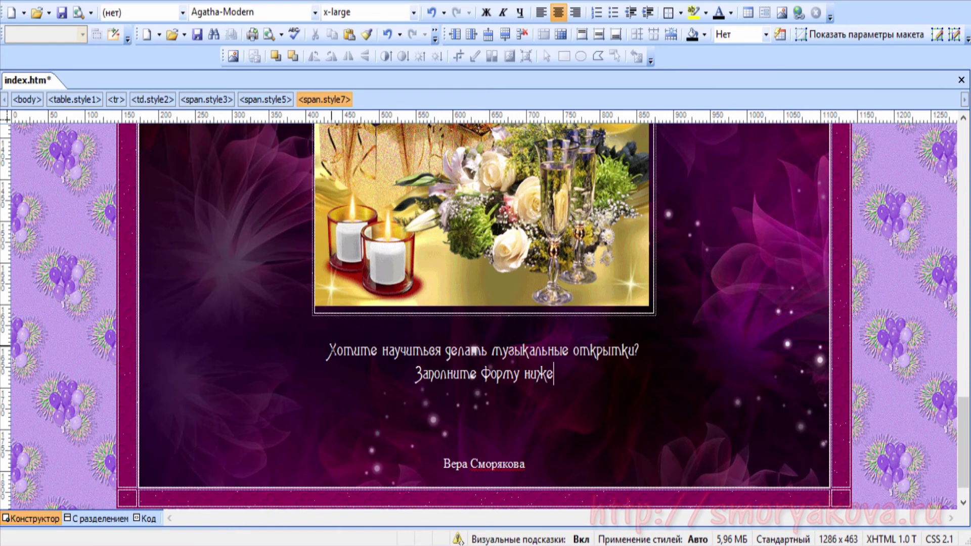
drag(327, 350, 557, 374)
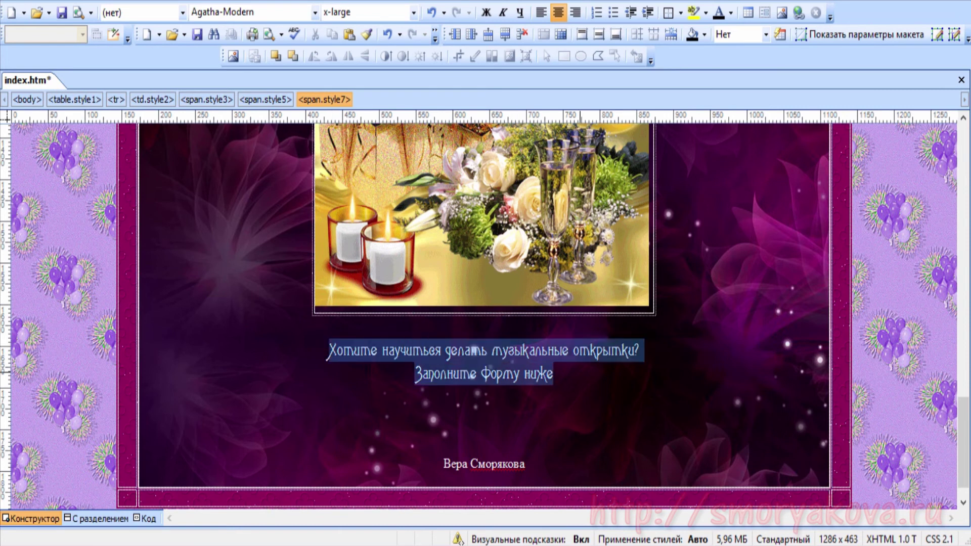
click(487, 14)
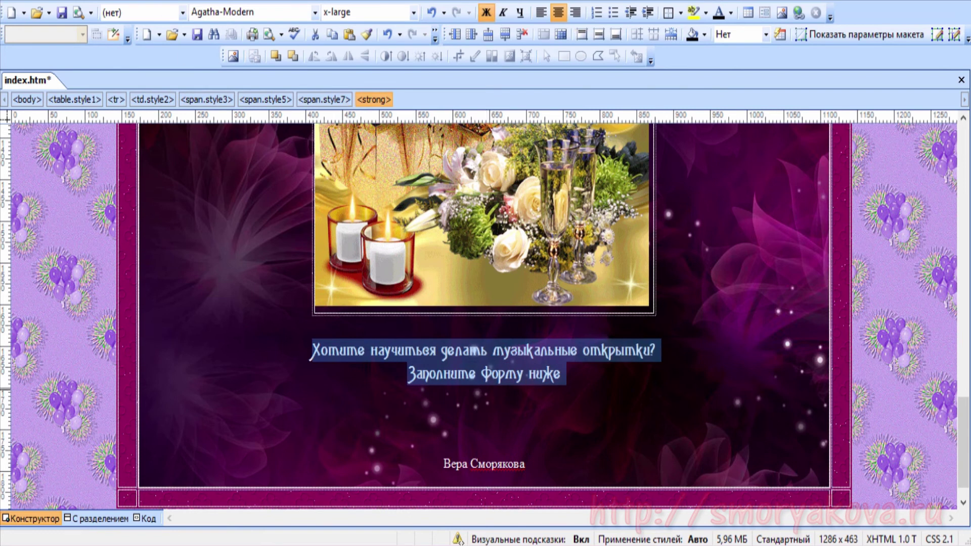
- Insert a 75 by 75 layout cell (макетная ячейка) two lines below the invitation text and centre it
click(605, 376)
key(Return)
key(Return)
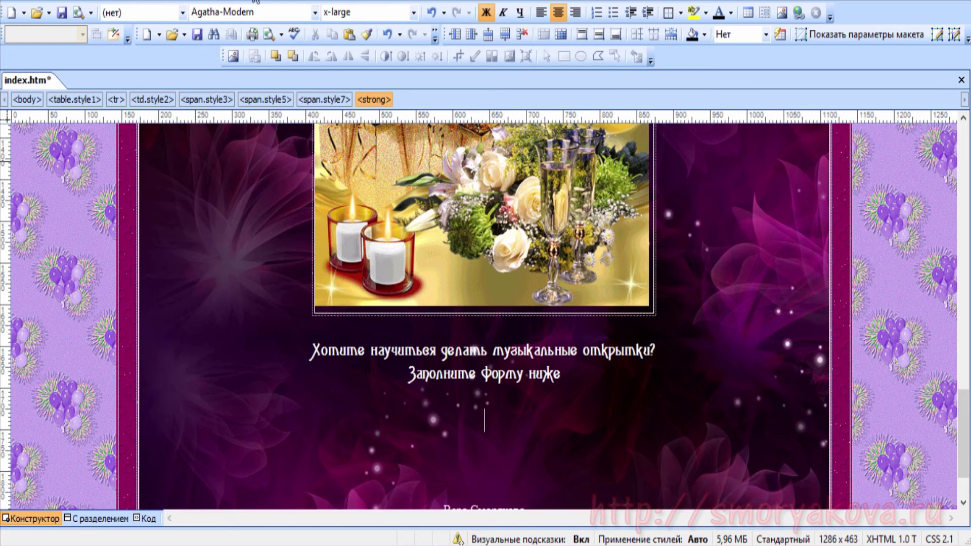
click(256, 1)
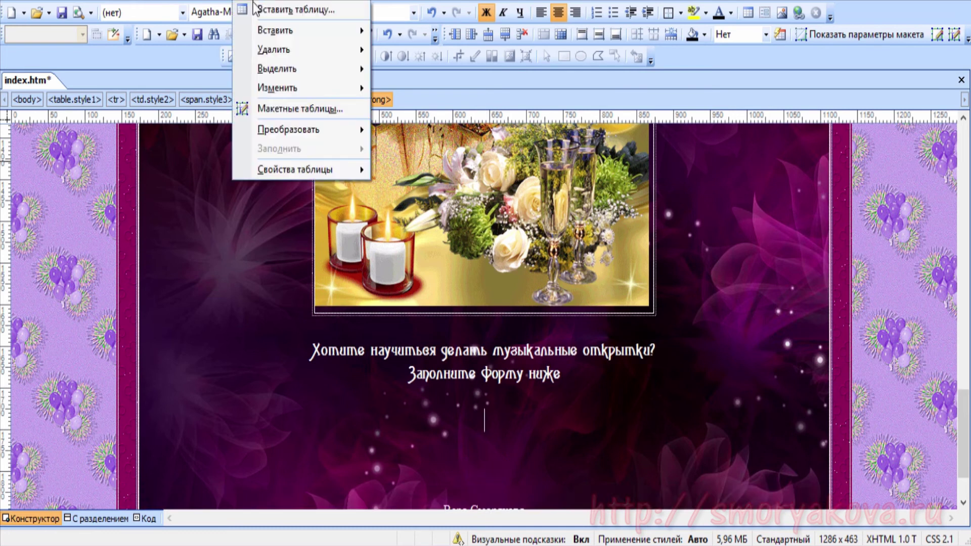
click(287, 111)
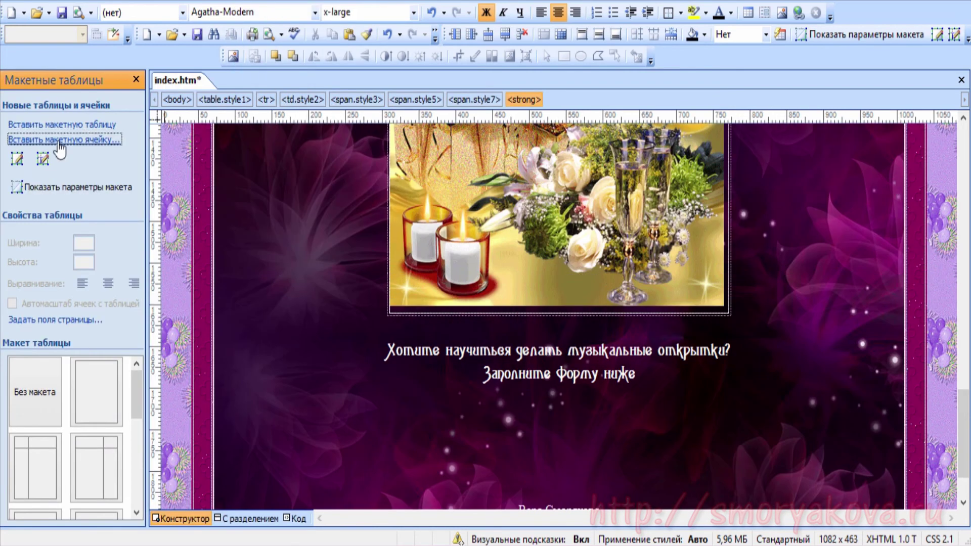
click(59, 140)
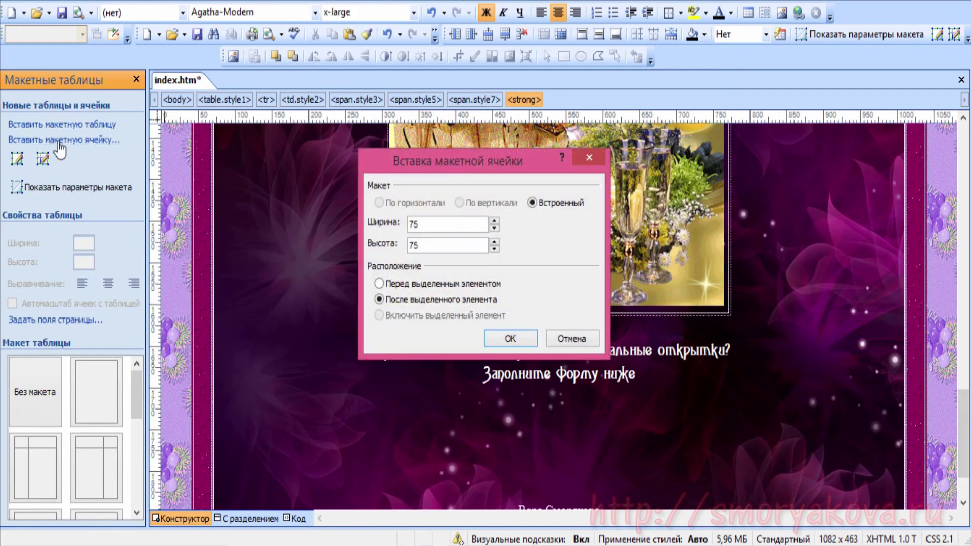
click(514, 340)
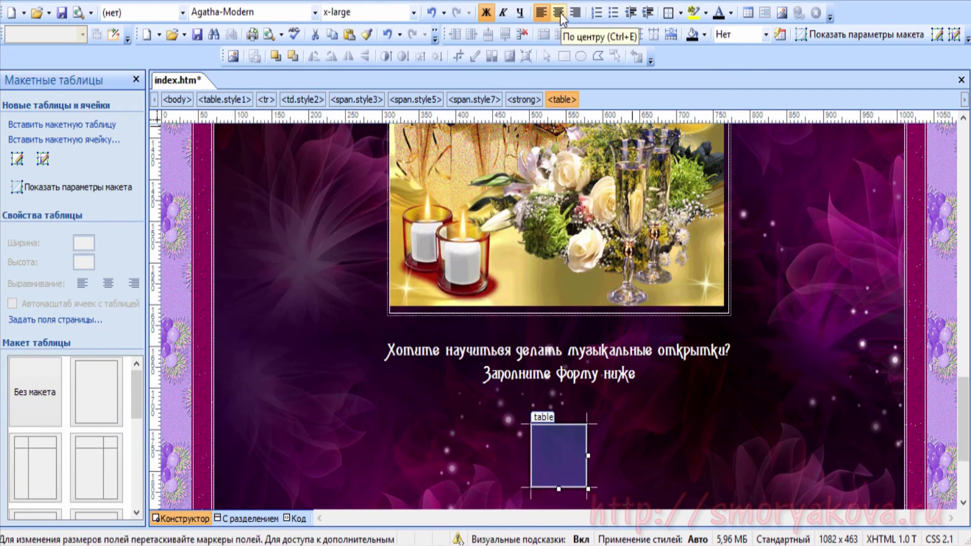
click(560, 14)
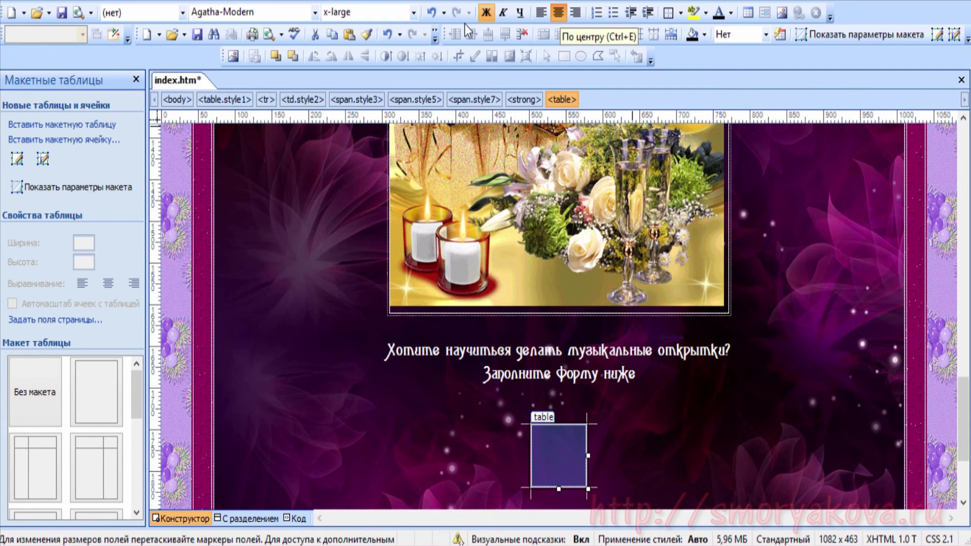
click(136, 81)
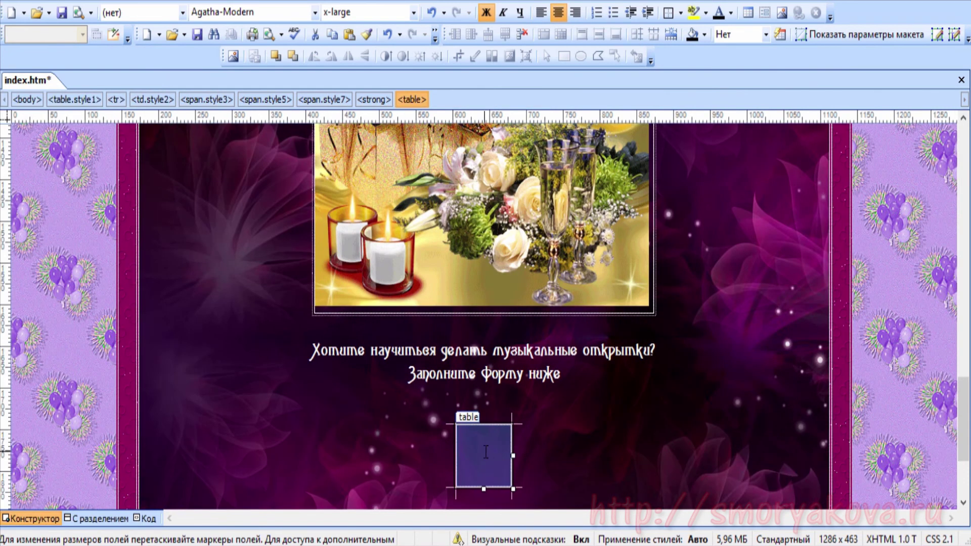
- Locate the new table cell's content in the HTML code of index.htm
click(486, 452)
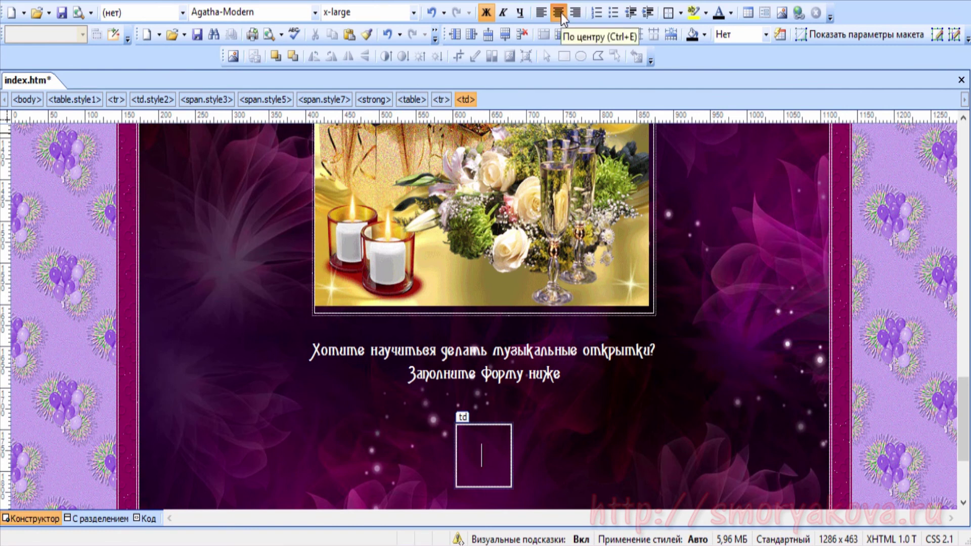
click(147, 517)
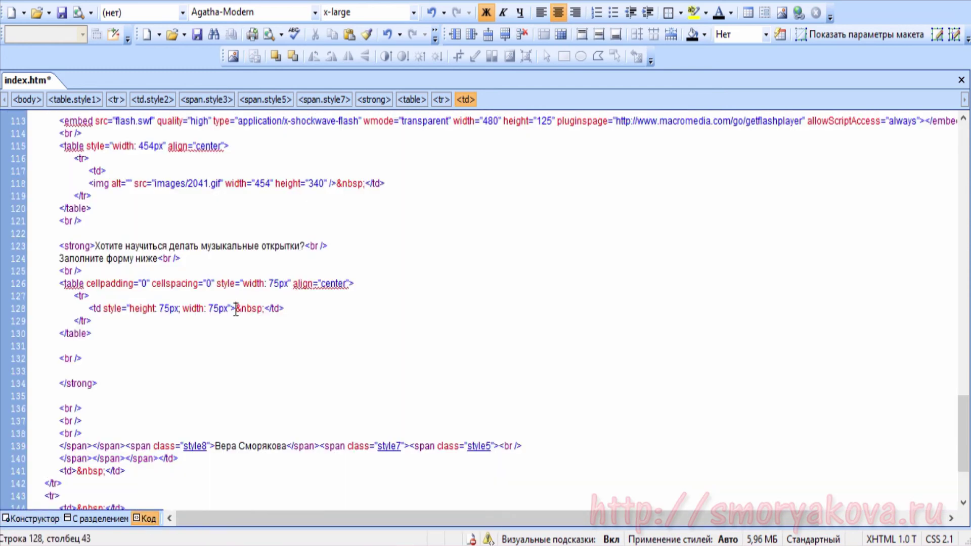